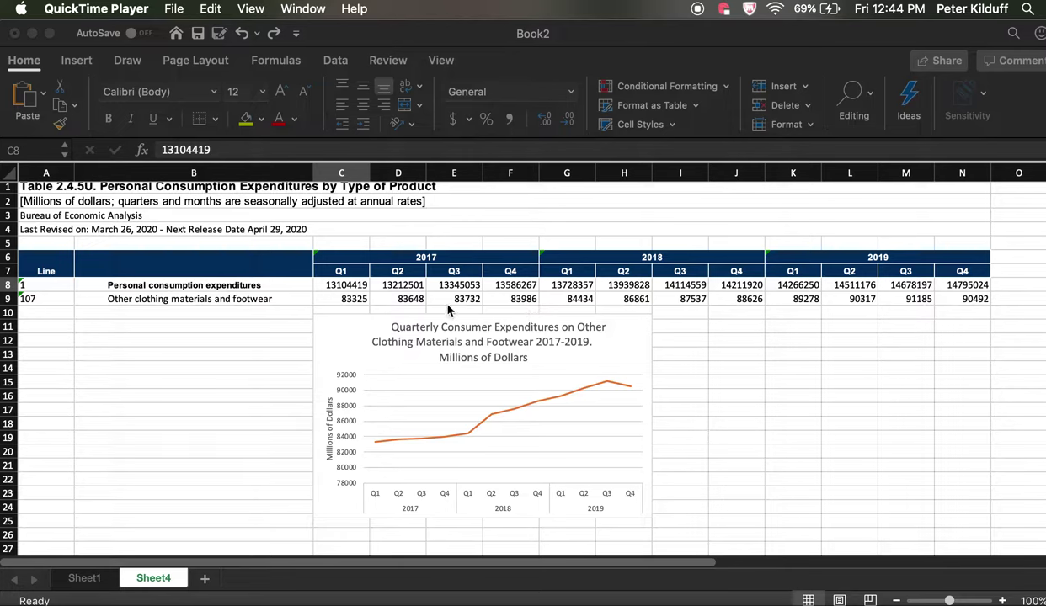
Select the quarterly figures in C8:N9, Q1 2017 through Q4 2019, for formatting.
{"action": "left_click", "coordinate": [358, 288]}
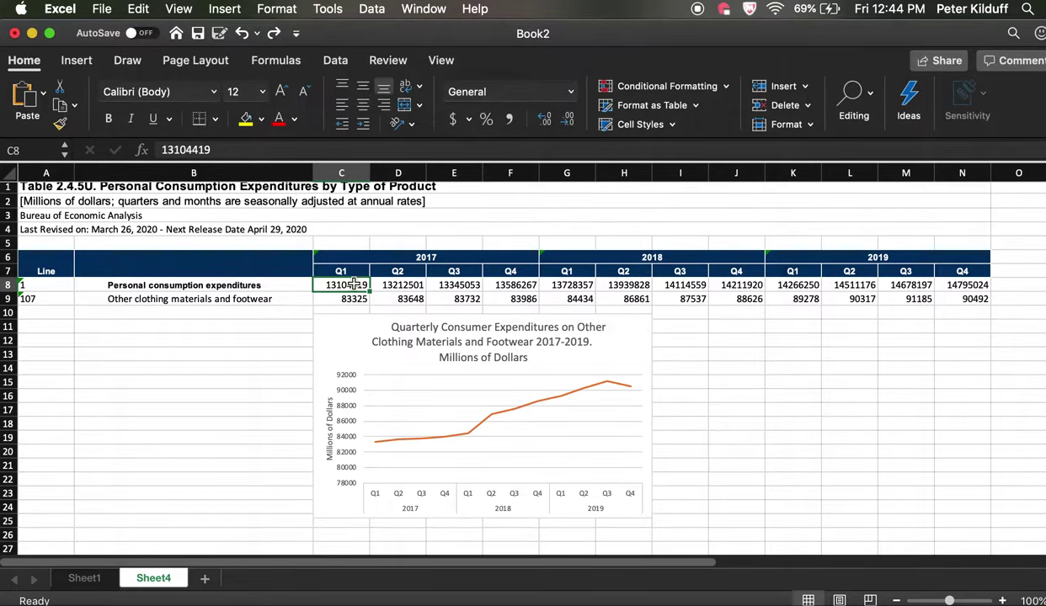
{"action": "left_click_drag", "start_coordinate": [358, 288], "coordinate": [954, 299]}
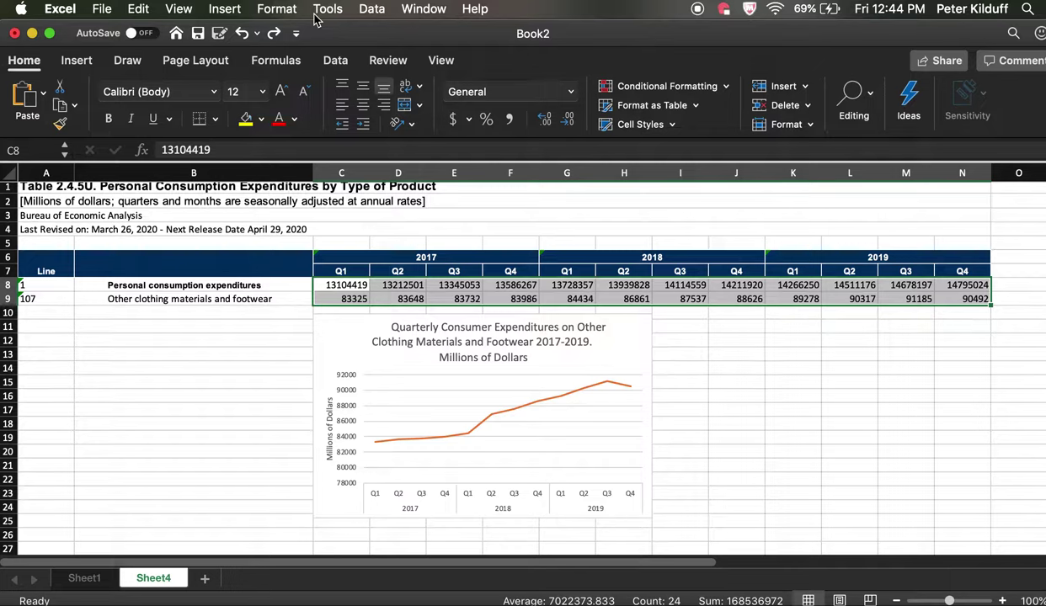
{"action": "left_click", "coordinate": [285, 8]}
Format C8:N9 as Number with 1000 separators and 0 decimal places, e.g. 13,104,419.
{"action": "left_click", "coordinate": [285, 9]}
{"action": "left_click", "coordinate": [286, 8]}
{"action": "left_click", "coordinate": [287, 30]}
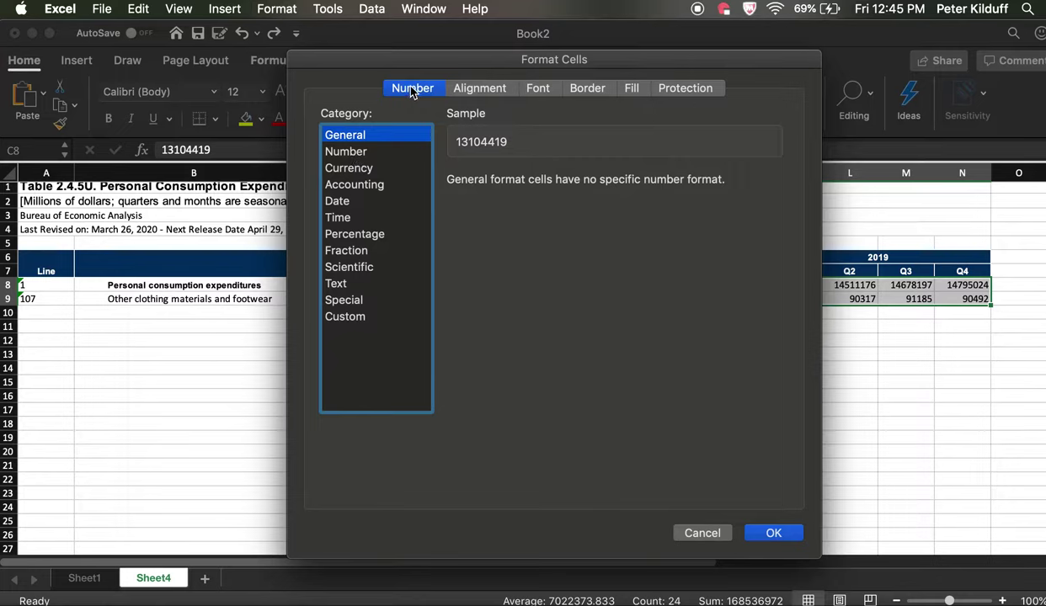
{"action": "left_click", "coordinate": [361, 155]}
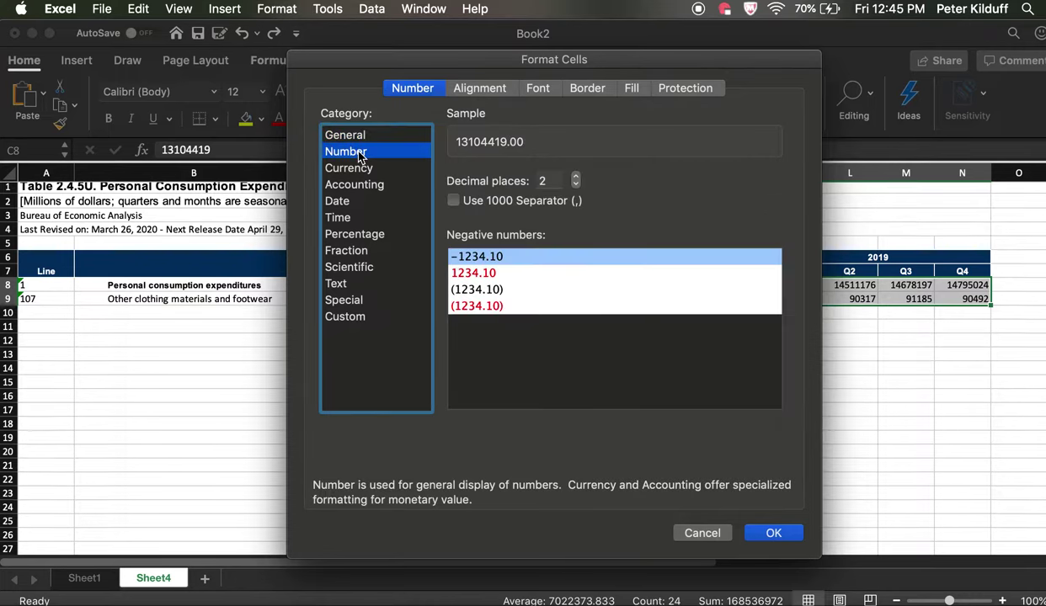
{"action": "left_click", "coordinate": [454, 201]}
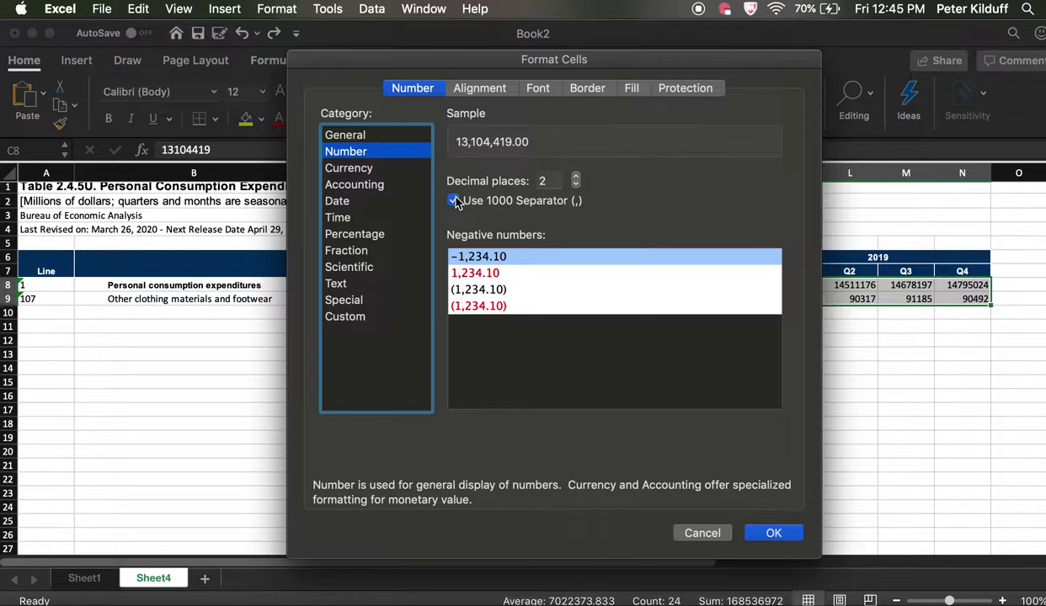
{"action": "left_click", "coordinate": [576, 186]}
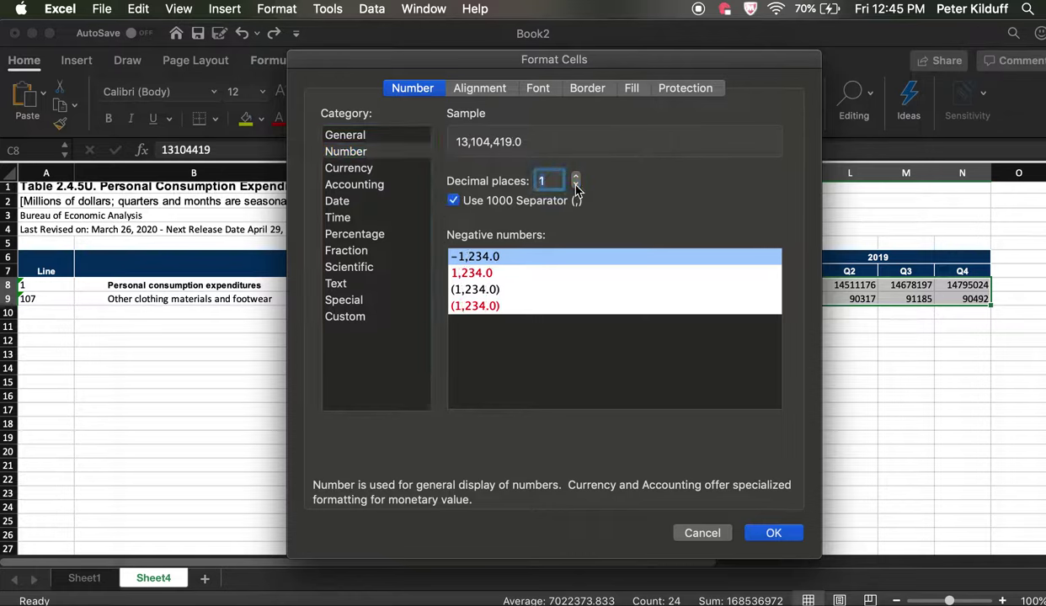
{"action": "left_click", "coordinate": [576, 185]}
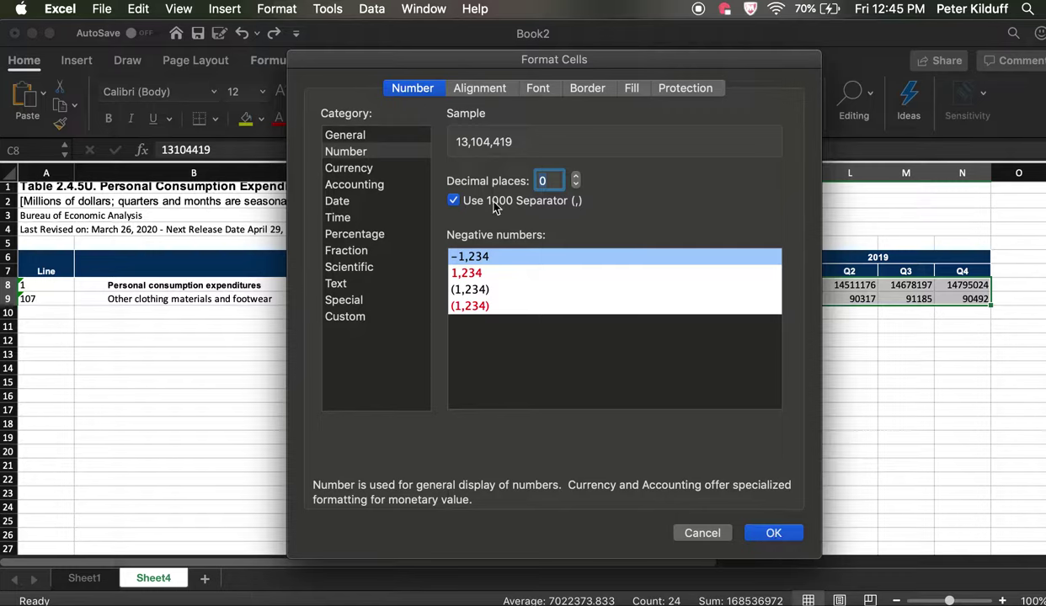
{"action": "left_click", "coordinate": [772, 535]}
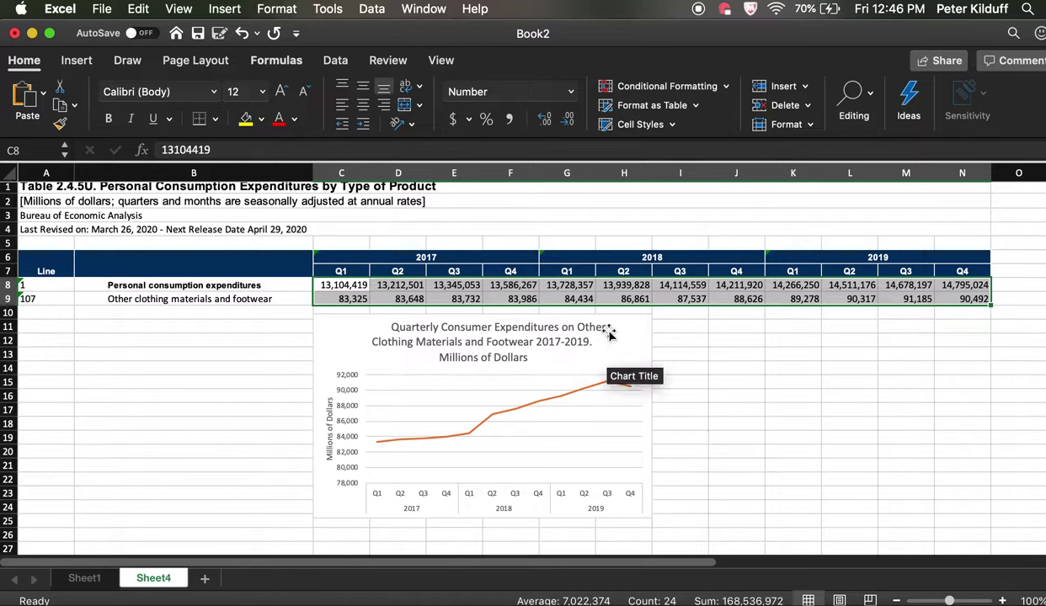
Drag the line chart down so it starts near row 17, leaving empty rows below the table.
{"action": "left_click", "coordinate": [639, 335]}
{"action": "left_click_drag", "start_coordinate": [634, 313], "coordinate": [636, 402]}
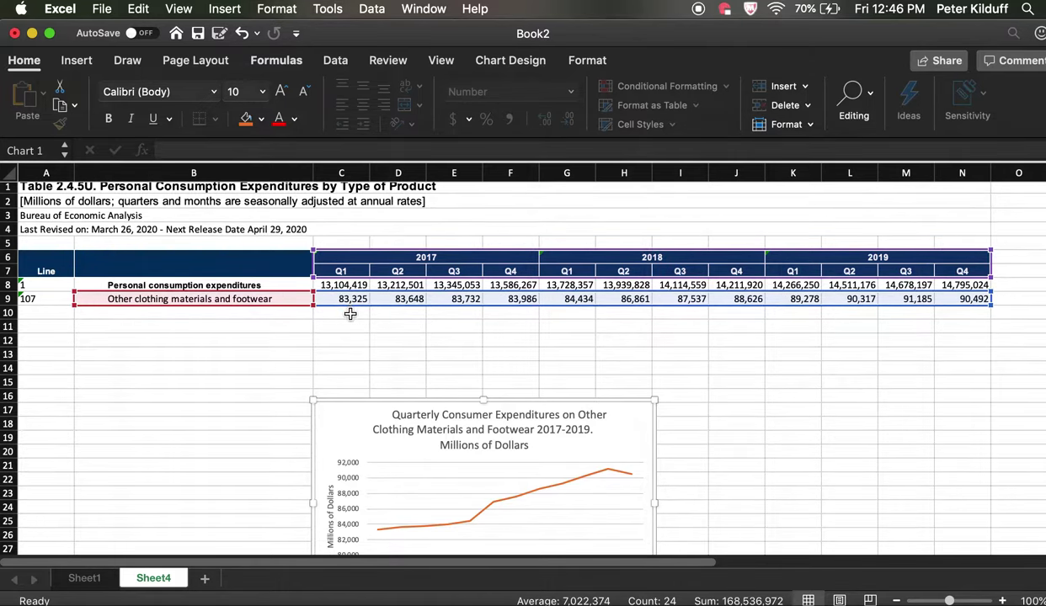
{"action": "left_click", "coordinate": [350, 313]}
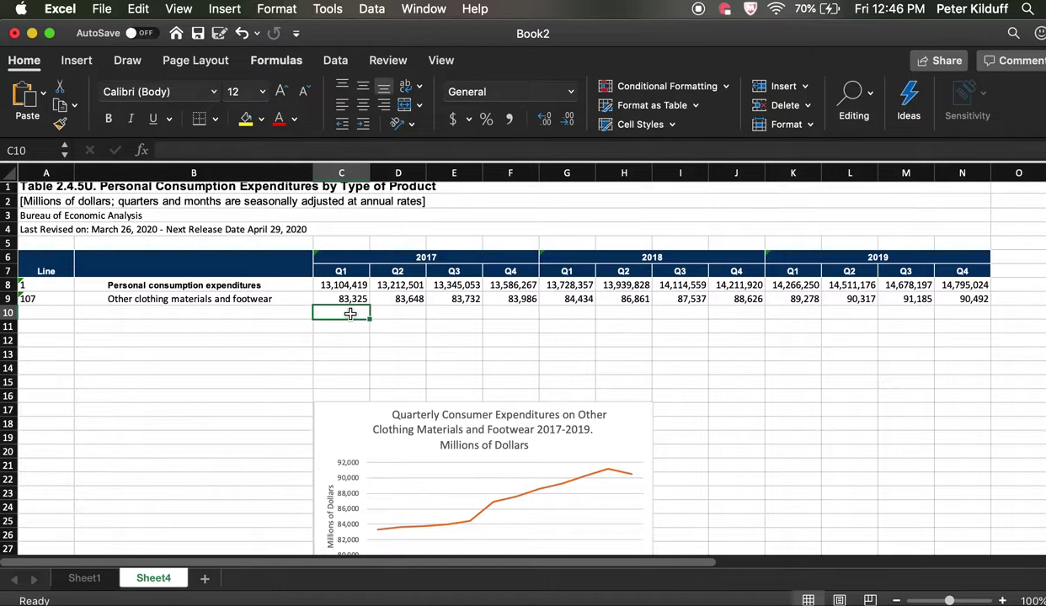
Enter =C9/C8 in C10, giving 0.00635854 as Q1 2017's share of total expenditures.
{"action": "type", "text": "="}
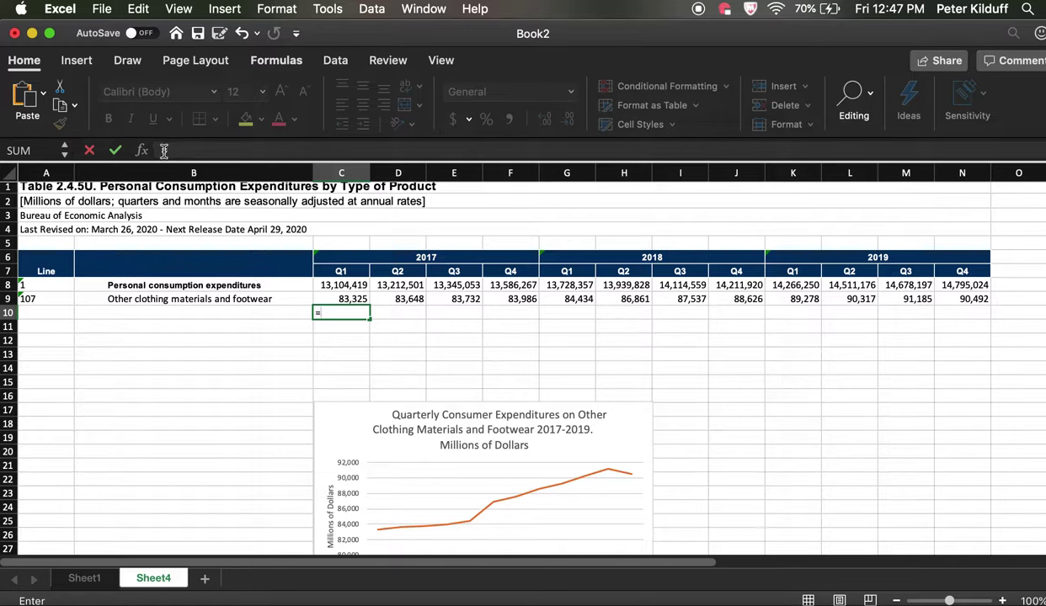
{"action": "left_click_drag", "start_coordinate": [162, 149], "coordinate": [143, 136]}
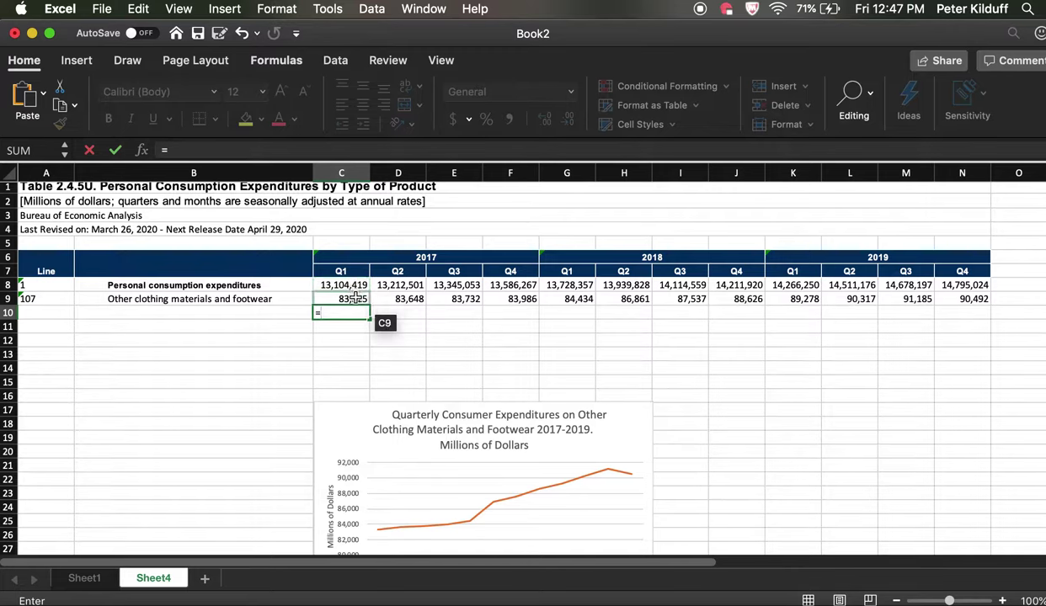
{"action": "left_click", "coordinate": [355, 298]}
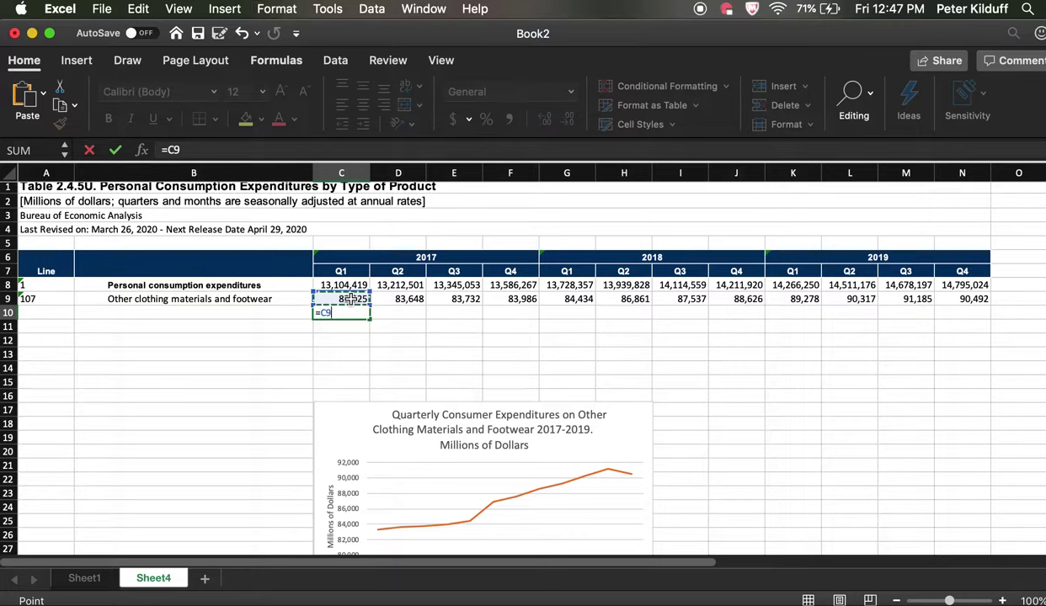
{"action": "type", "text": "/"}
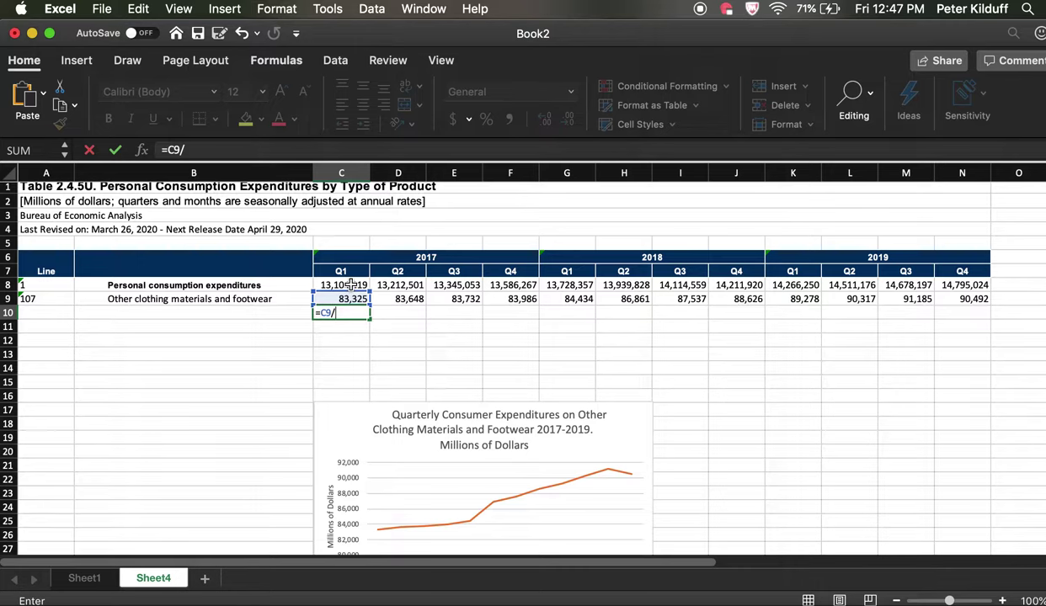
{"action": "left_click", "coordinate": [351, 285]}
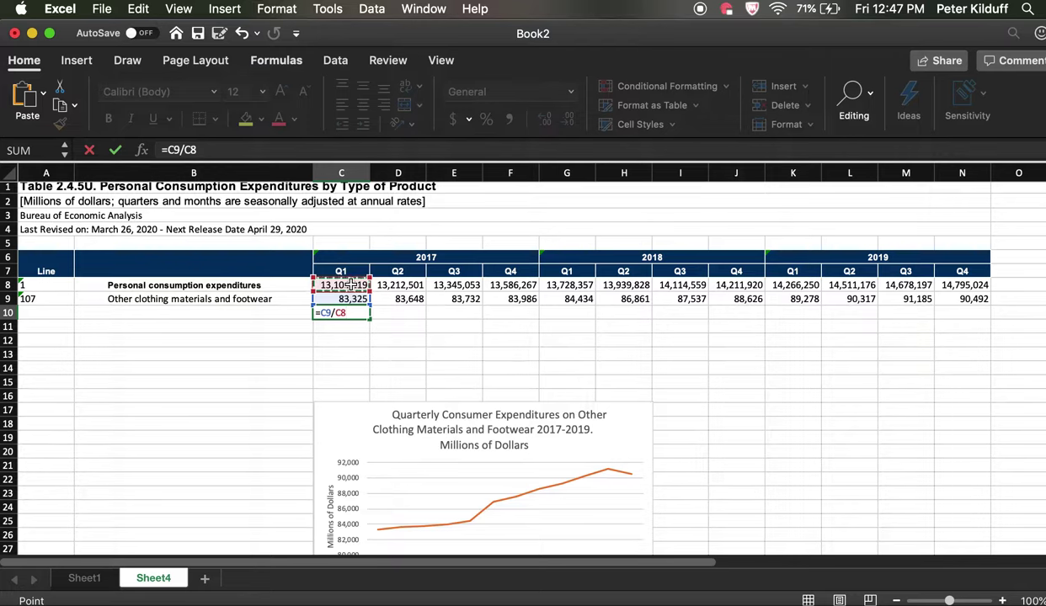
{"action": "key", "text": "Return"}
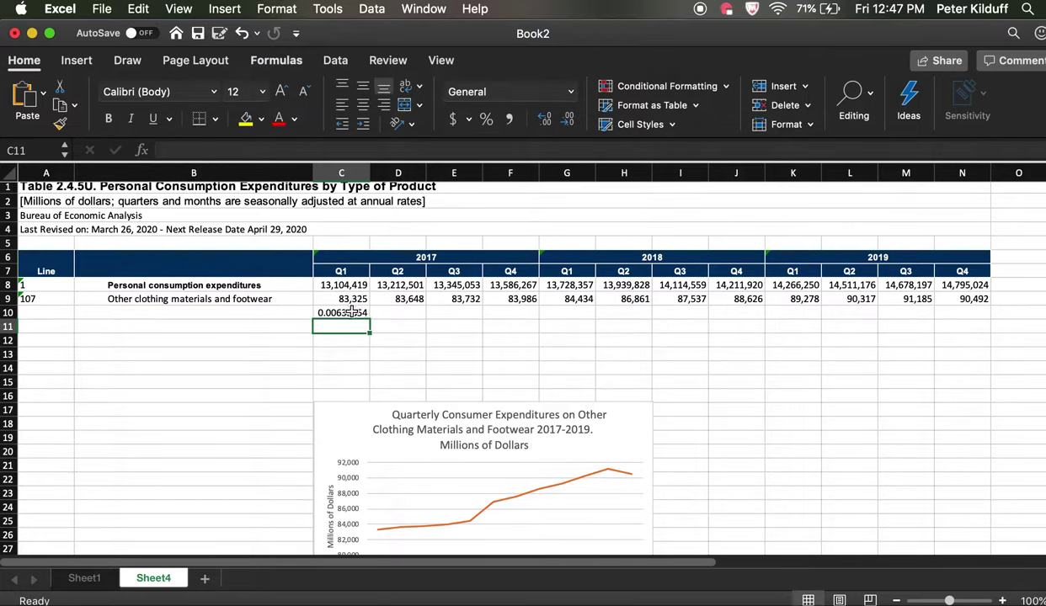
{"action": "left_click", "coordinate": [353, 314]}
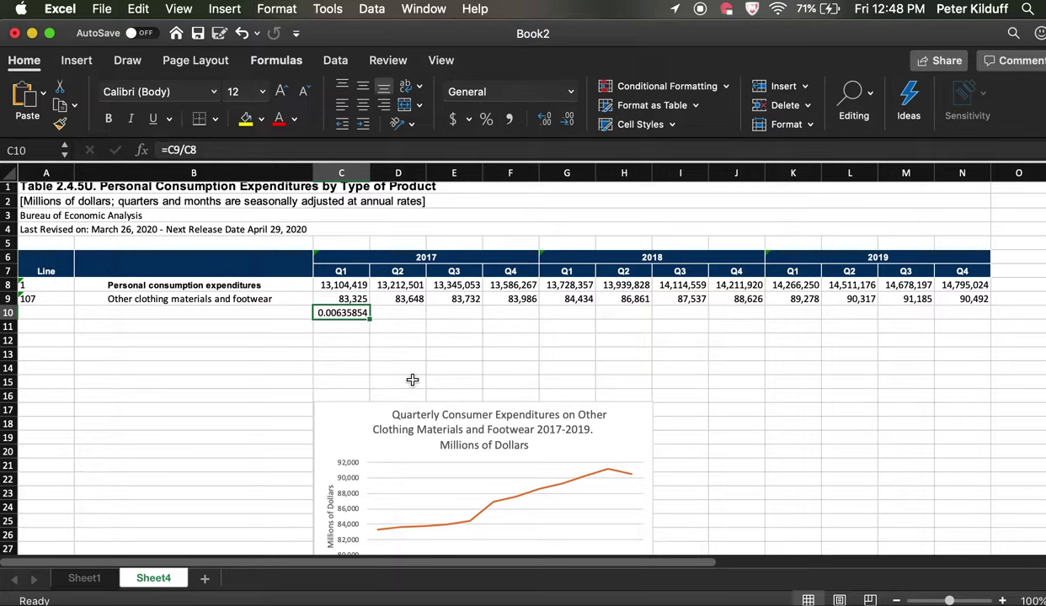
Format C10 as Percentage with 2 decimals (0.64%) and fill it across to N10.
{"action": "left_click", "coordinate": [352, 315]}
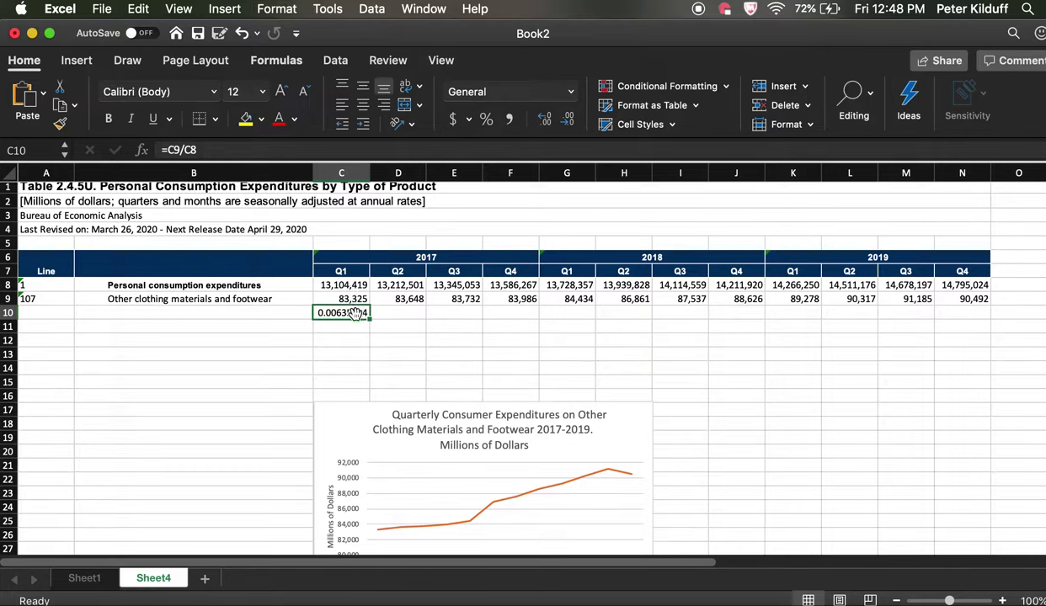
{"action": "left_click", "coordinate": [281, 9]}
{"action": "left_click", "coordinate": [288, 32]}
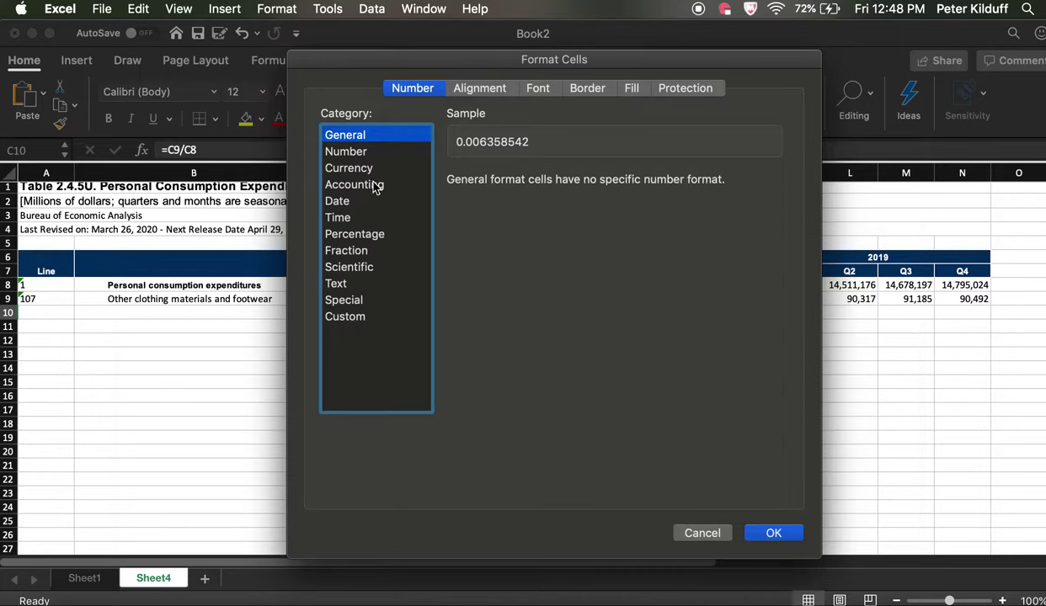
{"action": "left_click", "coordinate": [364, 239]}
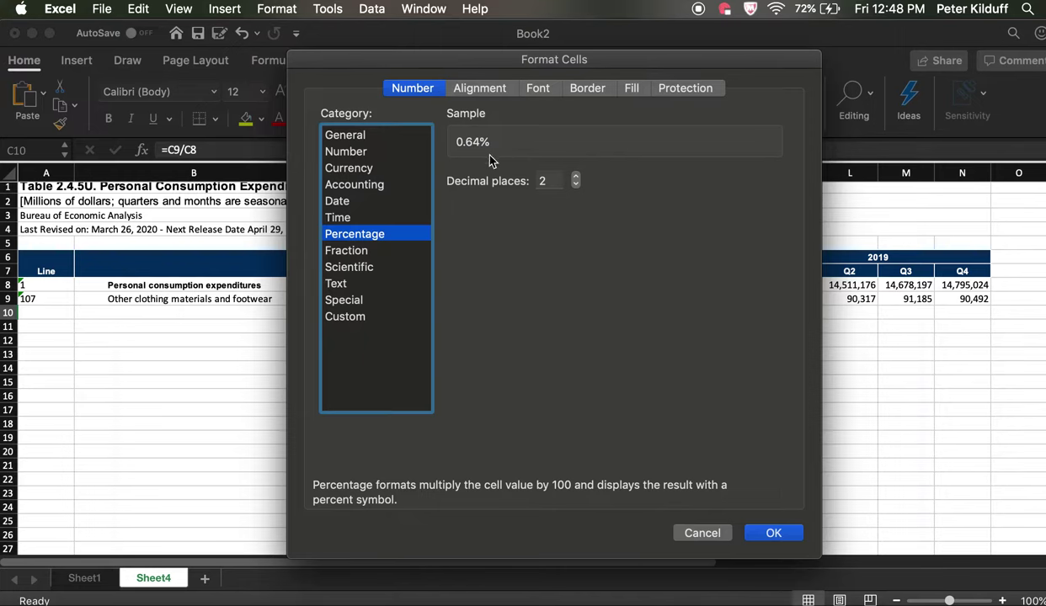
{"action": "left_click", "coordinate": [773, 534]}
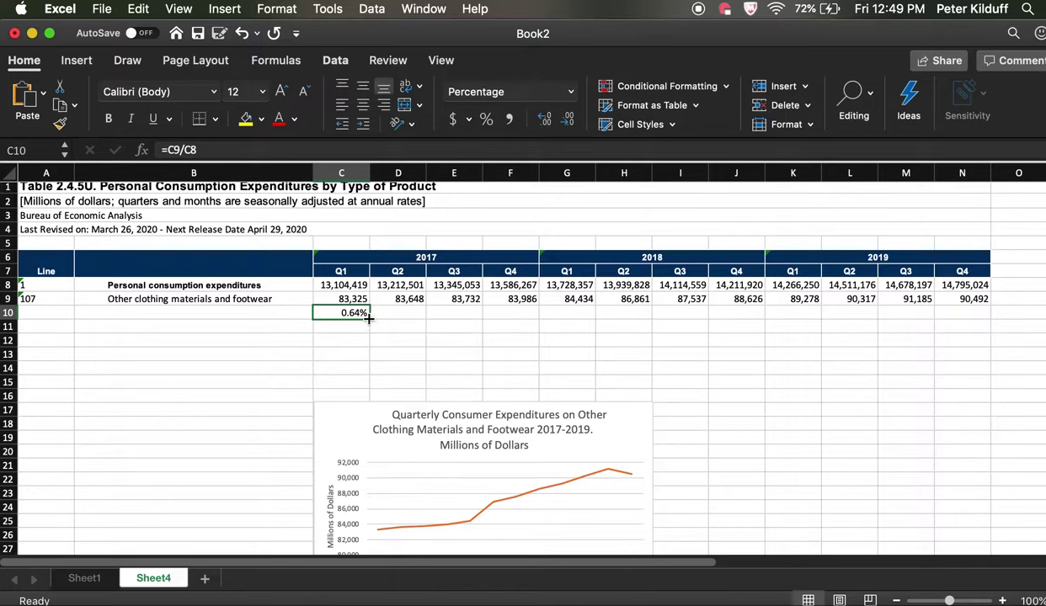
{"action": "left_click_drag", "start_coordinate": [368, 318], "coordinate": [983, 308]}
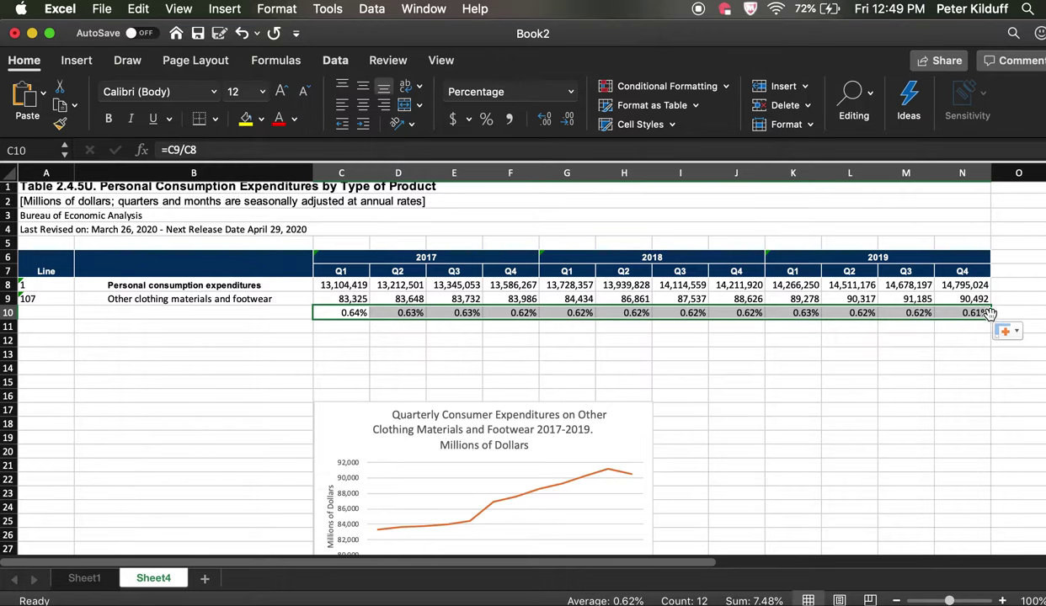
Check the filled share formulas in C10 and N10, where N10 reads =N9/N8.
{"action": "left_click", "coordinate": [353, 314]}
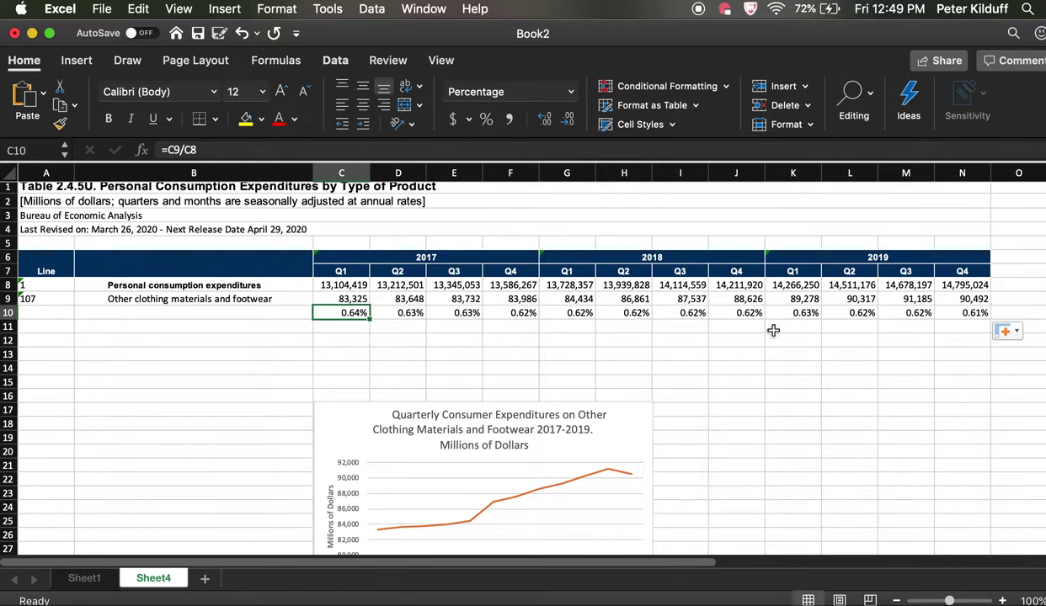
{"action": "left_click", "coordinate": [967, 313]}
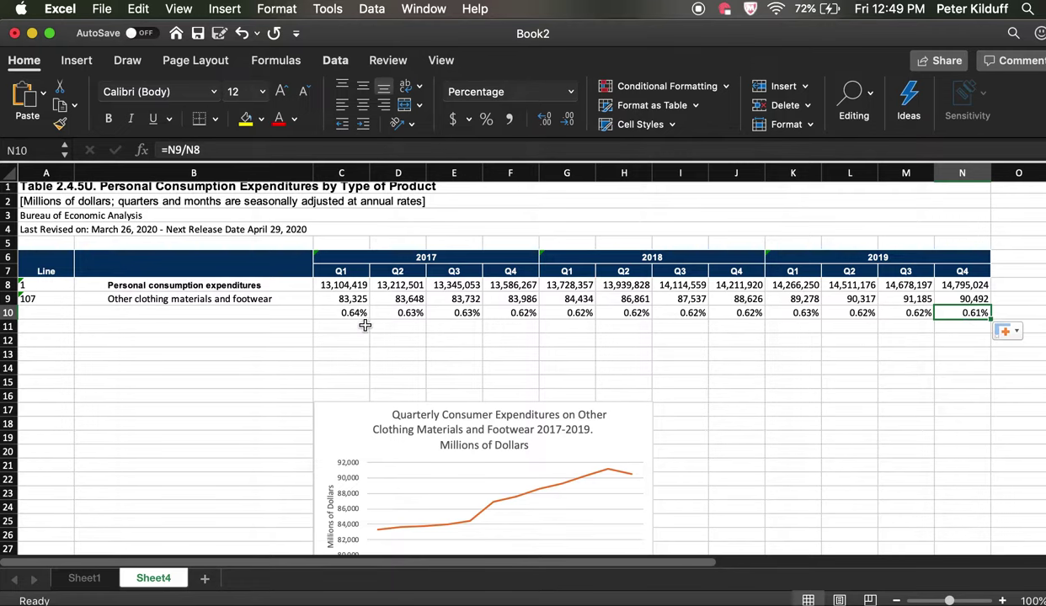
{"action": "left_click", "coordinate": [290, 313]}
Type 'Percentage Share of Total Consumer Expenditures' into B10, then select the B8:B9 labels.
{"action": "type", "text": "Pe"}
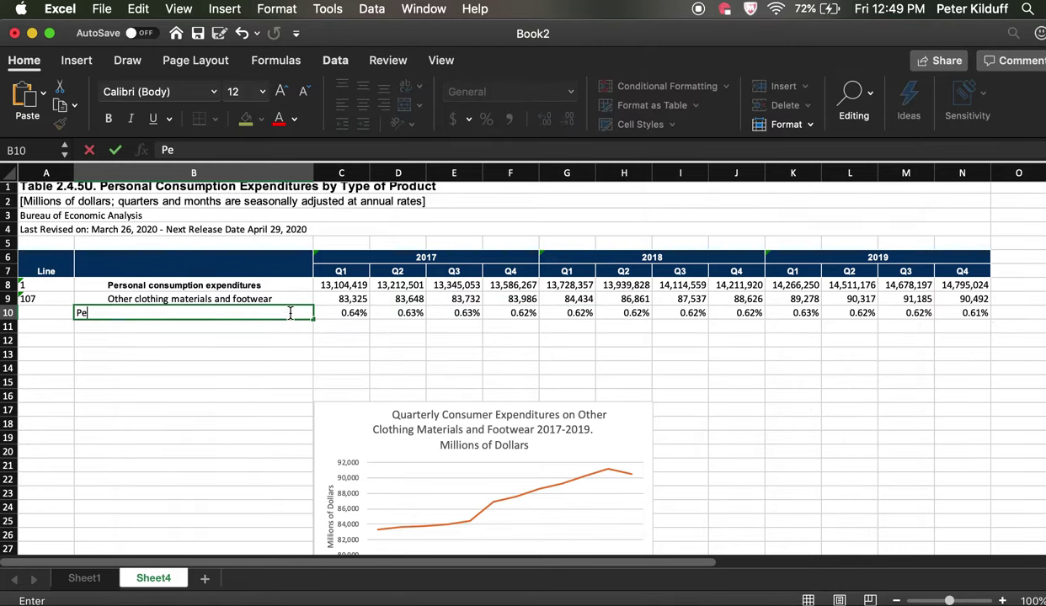
{"action": "type", "text": "rcentage"}
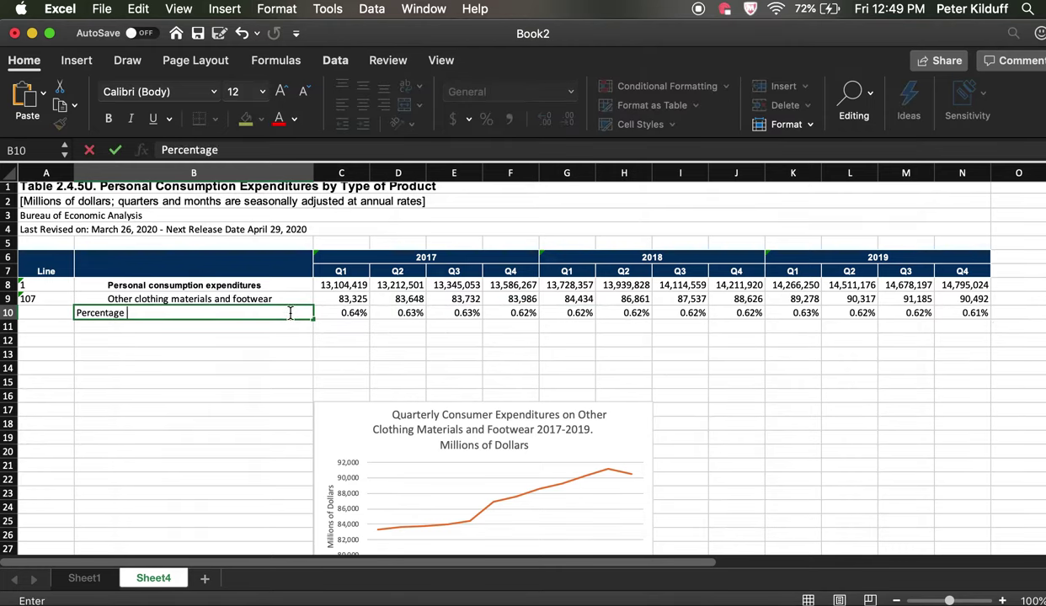
{"action": "type", "text": " Share of Total Consumer Expenditures"}
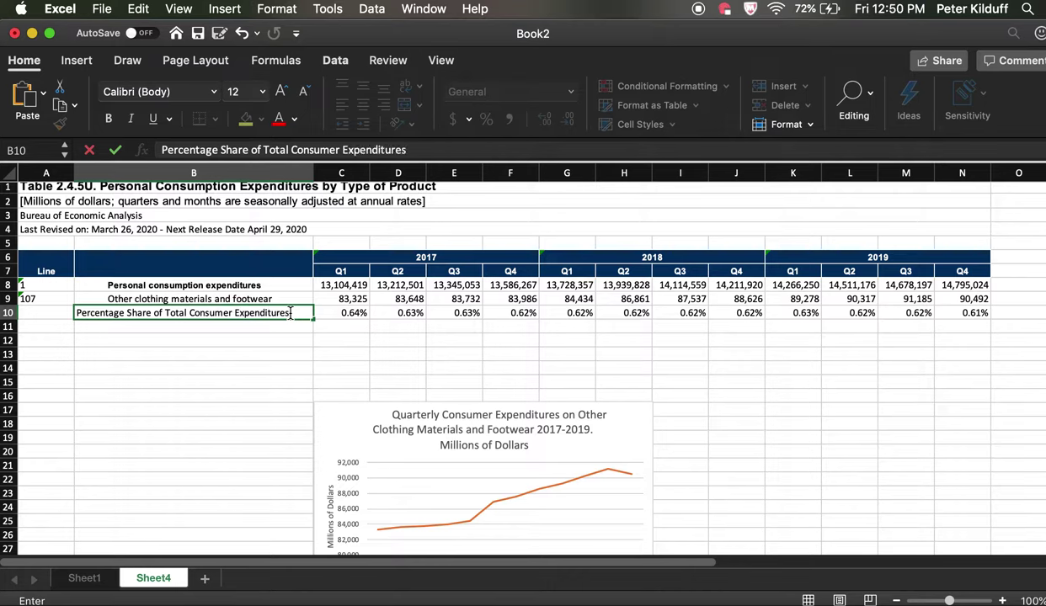
{"action": "key", "text": "Return"}
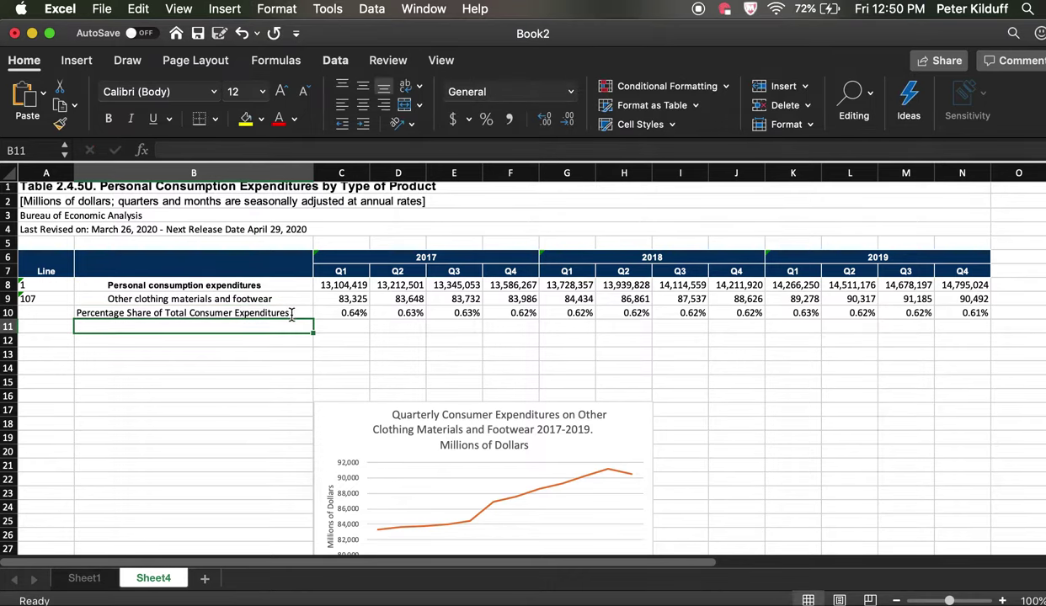
{"action": "left_click", "coordinate": [241, 312]}
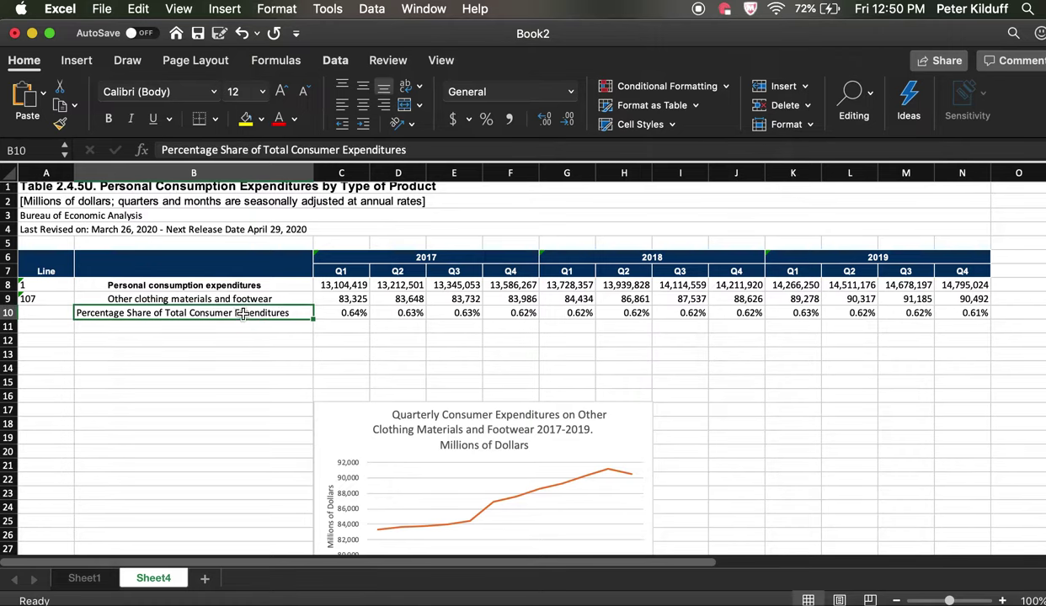
{"action": "left_click", "coordinate": [157, 283]}
{"action": "left_click_drag", "start_coordinate": [156, 283], "coordinate": [157, 297]}
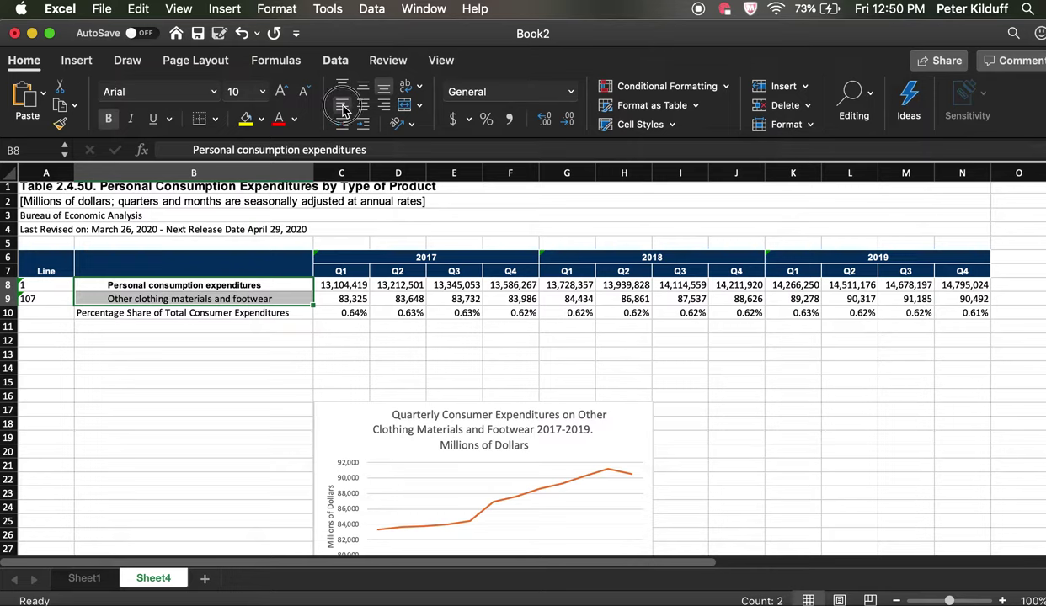
Delete the leading spaces from the B8 and B9 labels so they sit flush left.
{"action": "left_click", "coordinate": [190, 151]}
{"action": "key", "text": "BackSpace"}
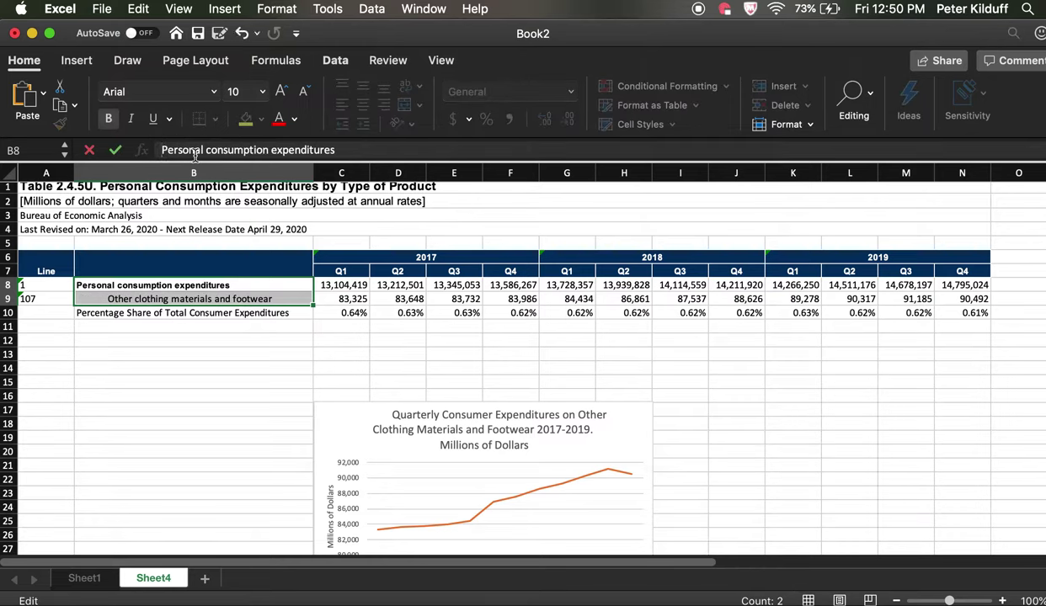
{"action": "key", "text": "Return"}
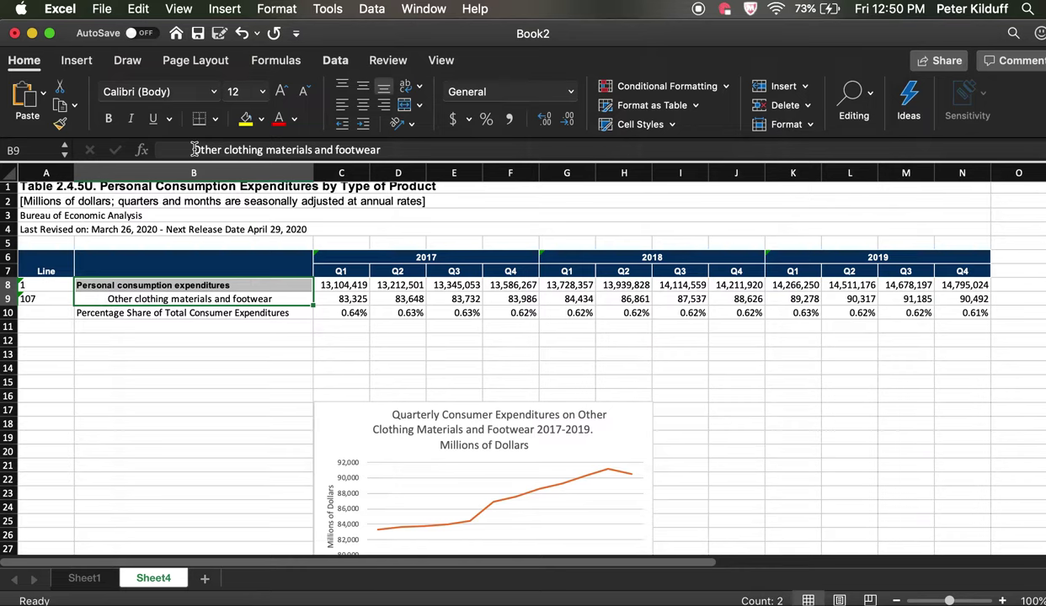
{"action": "left_click_drag", "start_coordinate": [194, 149], "coordinate": [126, 154]}
{"action": "key", "text": "BackSpace"}
{"action": "key", "text": "Return"}
Narrow column B to about 41.5 to fit the row labels.
{"action": "left_click", "coordinate": [207, 388]}
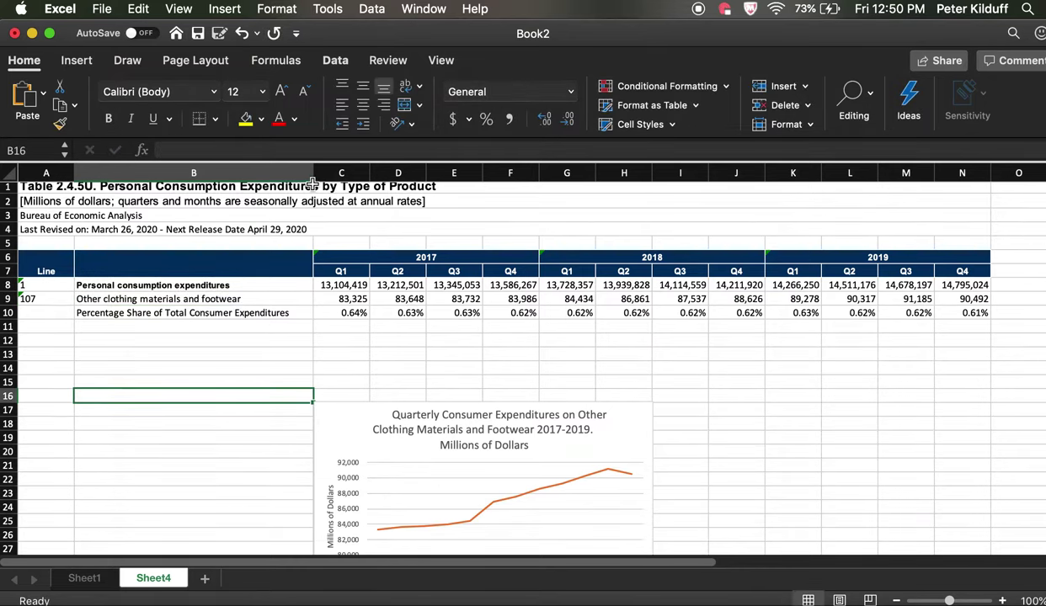
{"action": "left_click_drag", "start_coordinate": [314, 174], "coordinate": [295, 177]}
{"action": "left_click", "coordinate": [337, 353]}
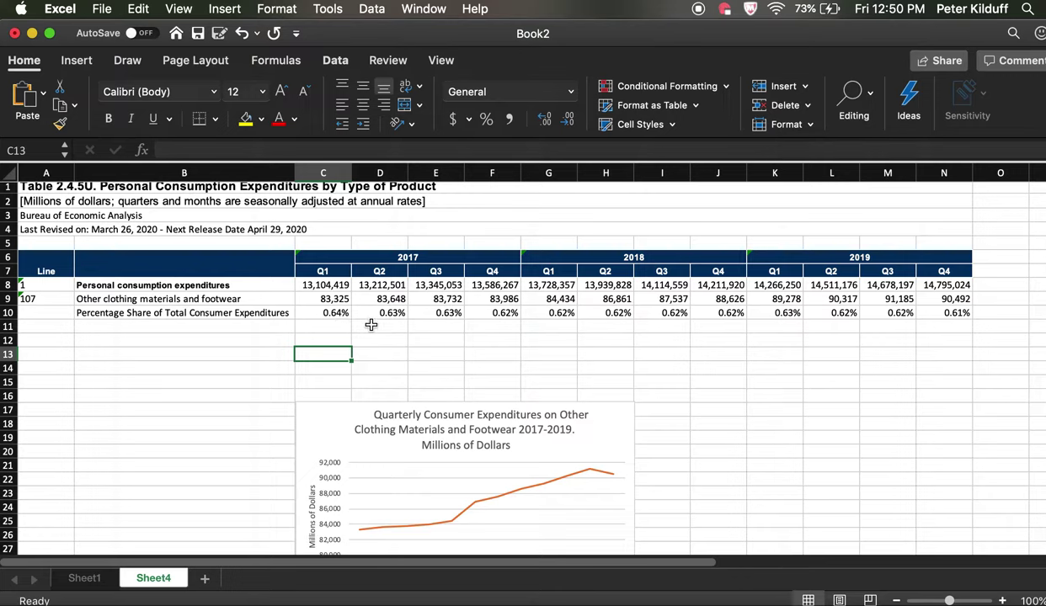
{"action": "left_click", "coordinate": [370, 325]}
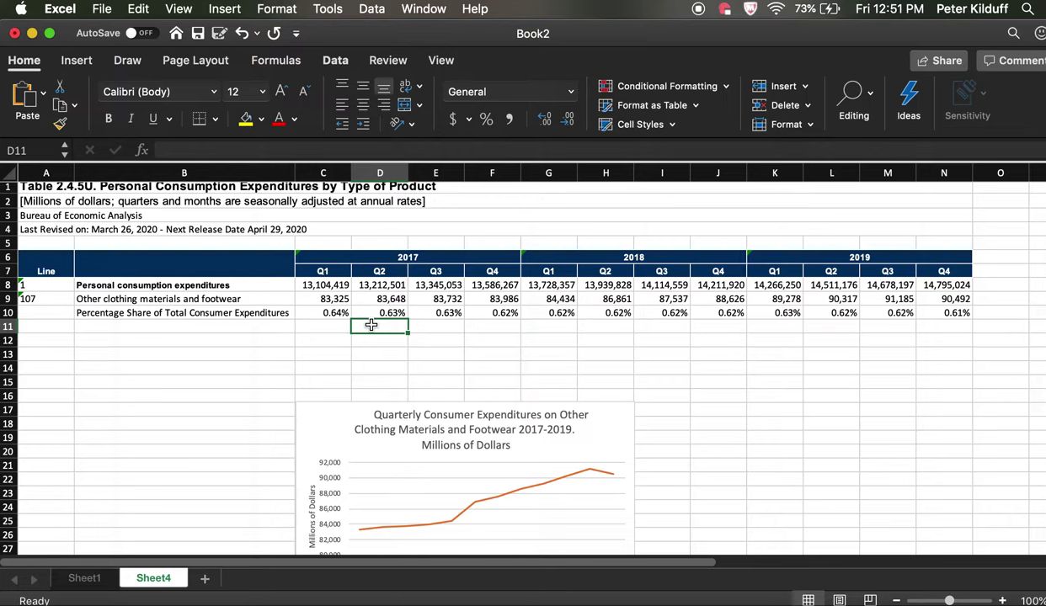
Enter =(D8-C8)/C8 in D11, giving 0.00824775 as Q2 2017 growth in total expenditures.
{"action": "type", "text": "=("}
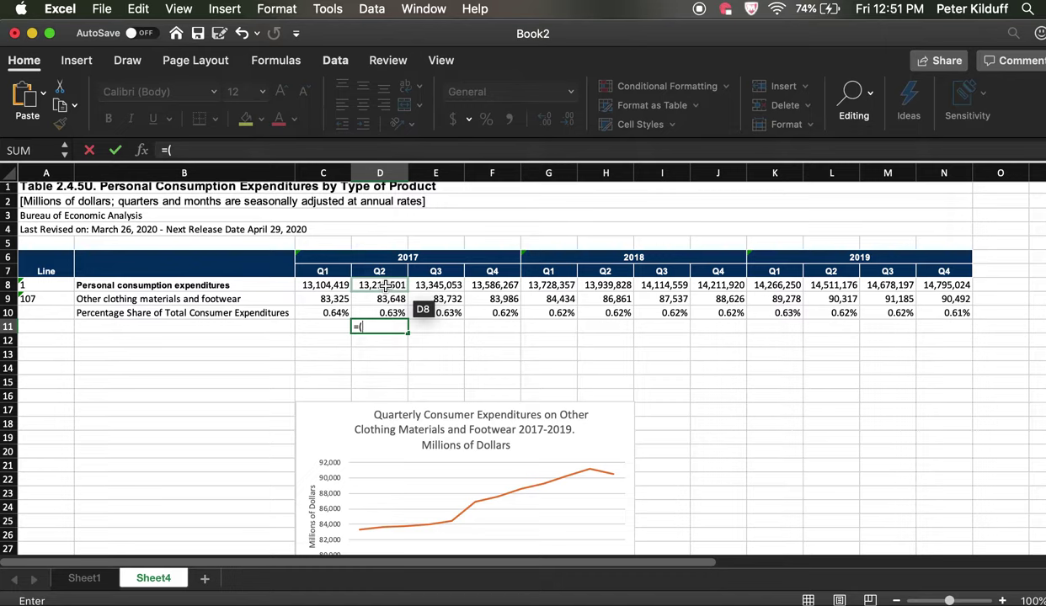
{"action": "left_click", "coordinate": [383, 285]}
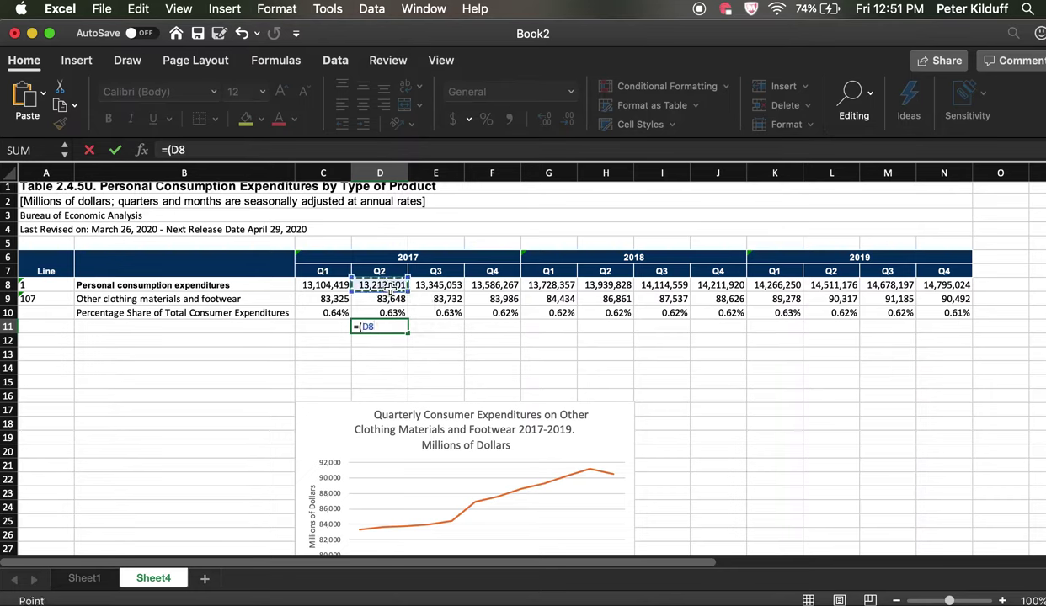
{"action": "type", "text": "-"}
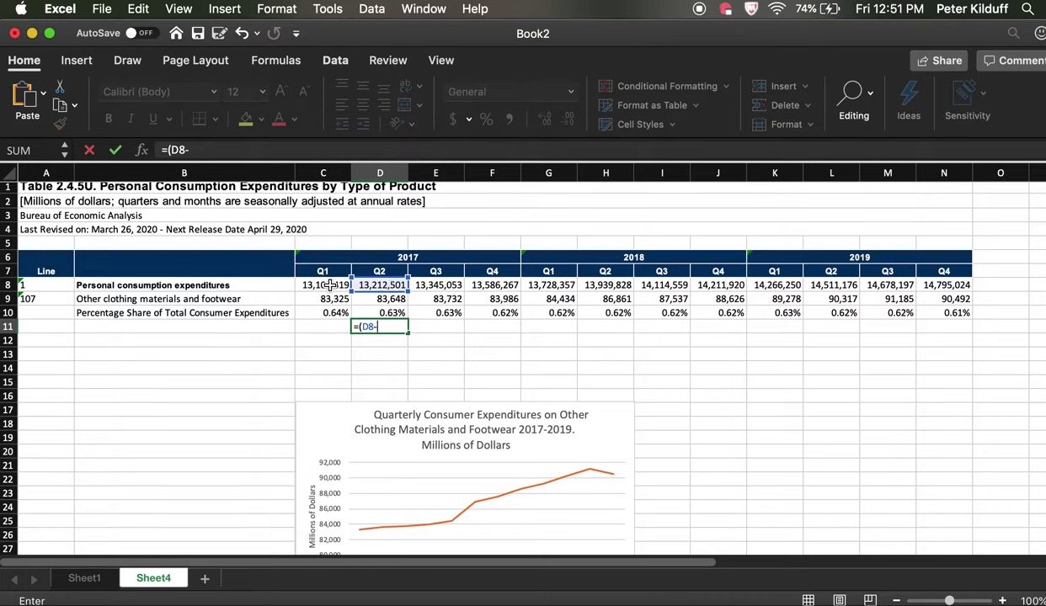
{"action": "left_click", "coordinate": [331, 285]}
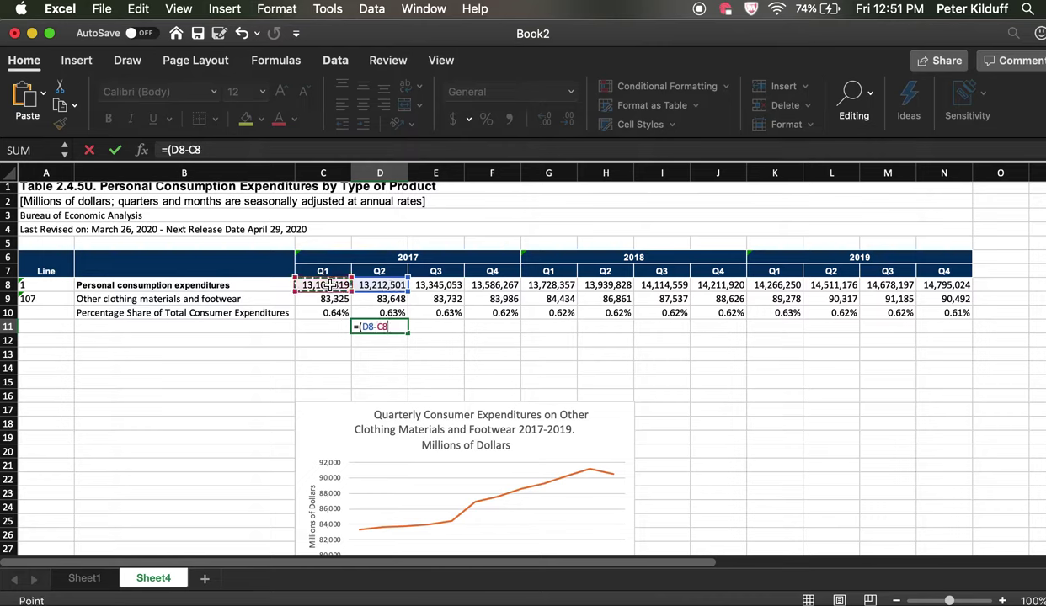
{"action": "type", "text": ")/"}
{"action": "left_click", "coordinate": [330, 286]}
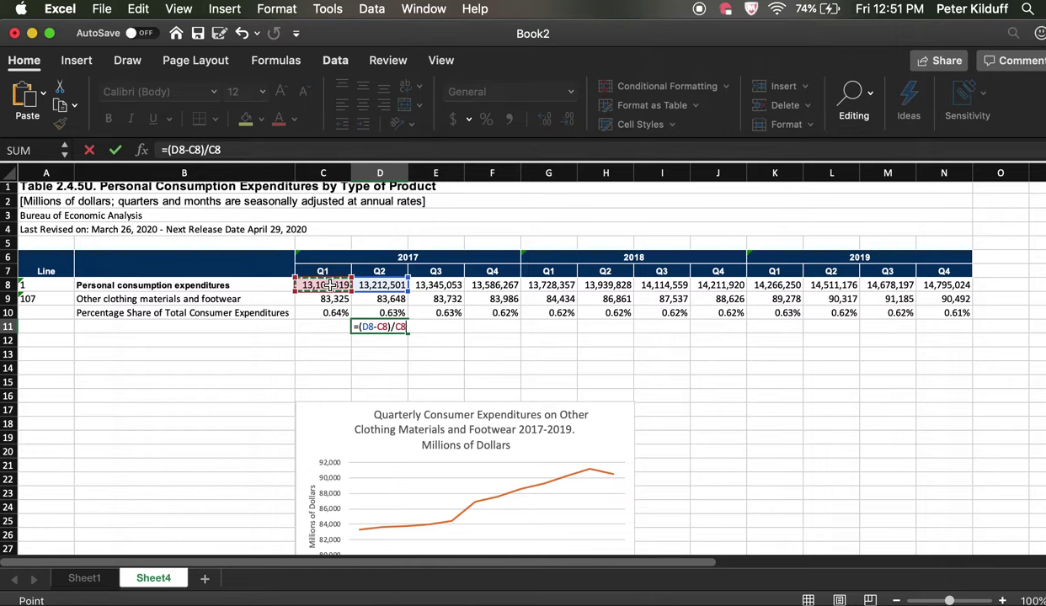
{"action": "key", "text": "Return"}
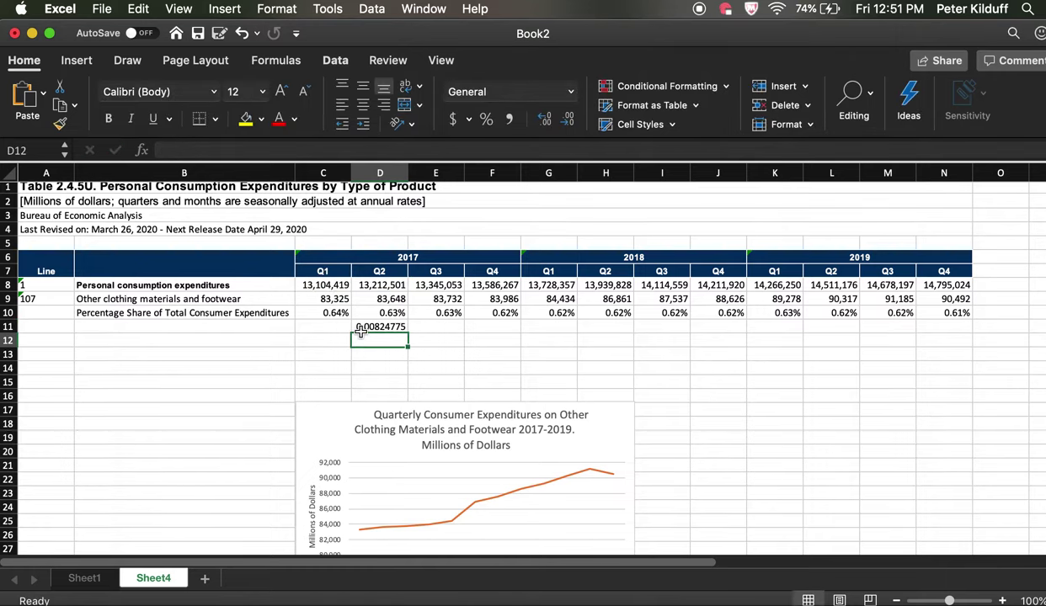
{"action": "left_click", "coordinate": [384, 329]}
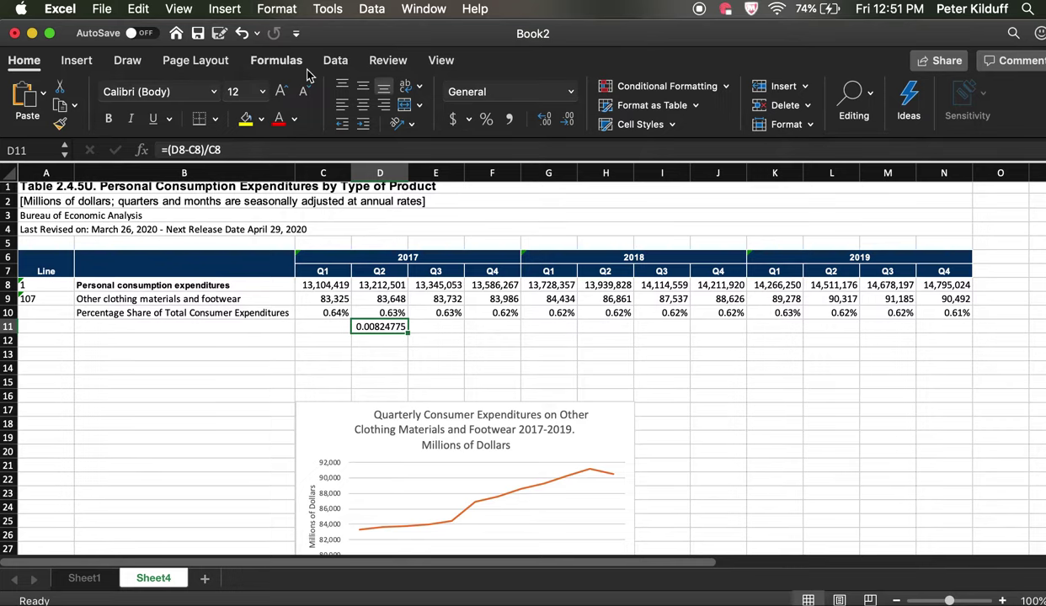
Format D11 as Percentage with 2 decimal places, showing 0.82%.
{"action": "left_click", "coordinate": [277, 10]}
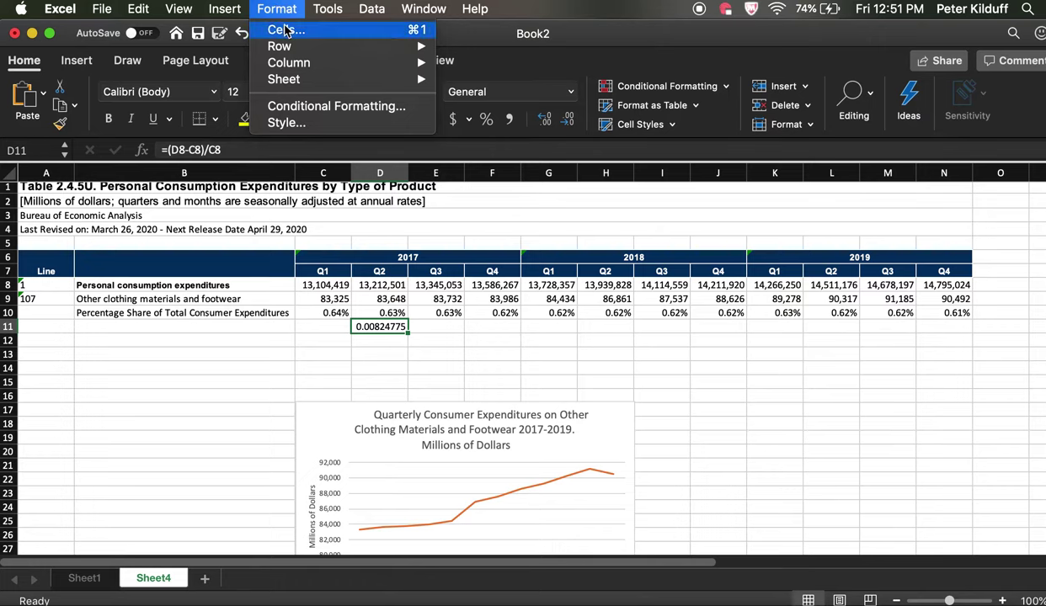
{"action": "left_click", "coordinate": [286, 31]}
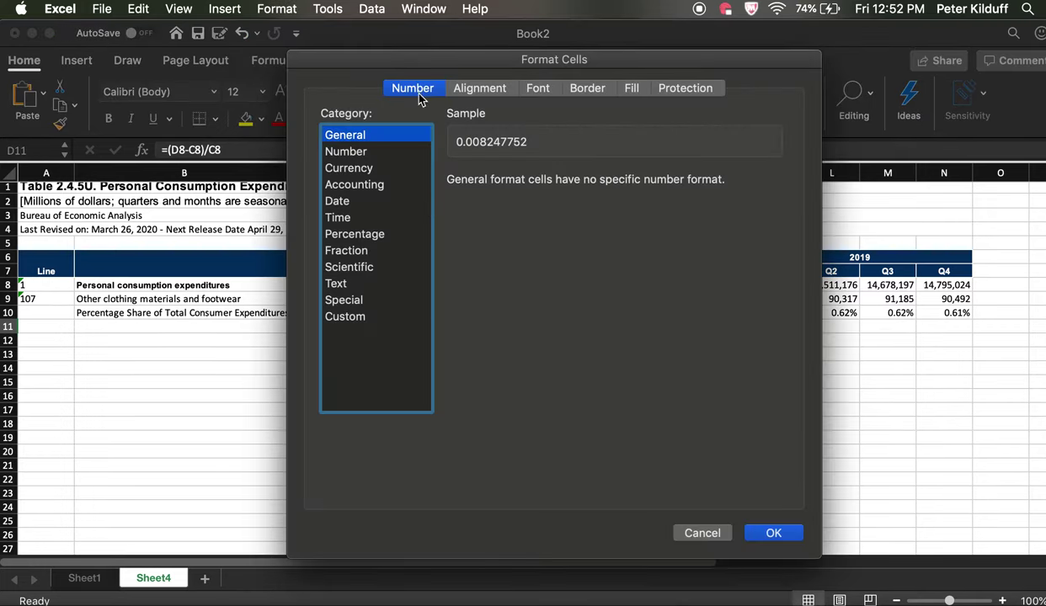
{"action": "left_click", "coordinate": [375, 236]}
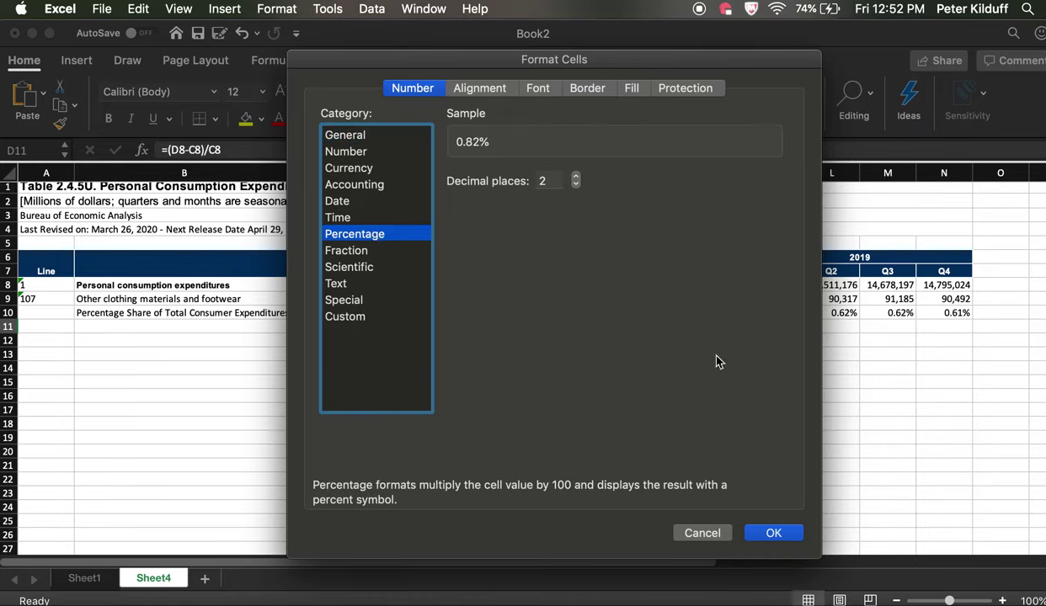
{"action": "left_click", "coordinate": [774, 534]}
{"action": "left_click", "coordinate": [774, 534]}
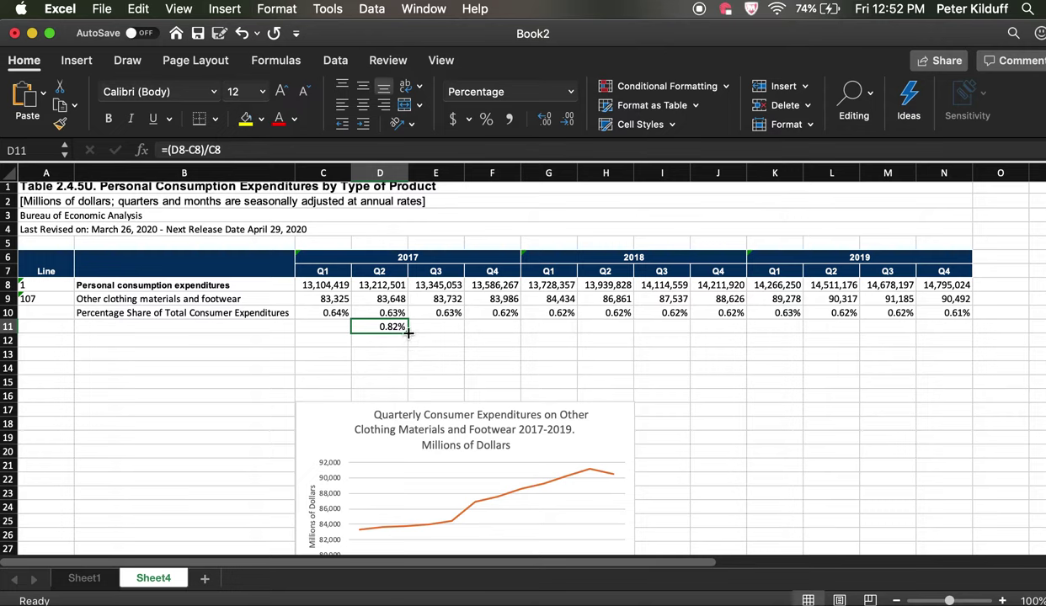
Fill the D11 change formula across to N11 and down into row 12, confirming D12 reads =(D9-C9)/C9.
{"action": "left_click_drag", "start_coordinate": [407, 333], "coordinate": [958, 323]}
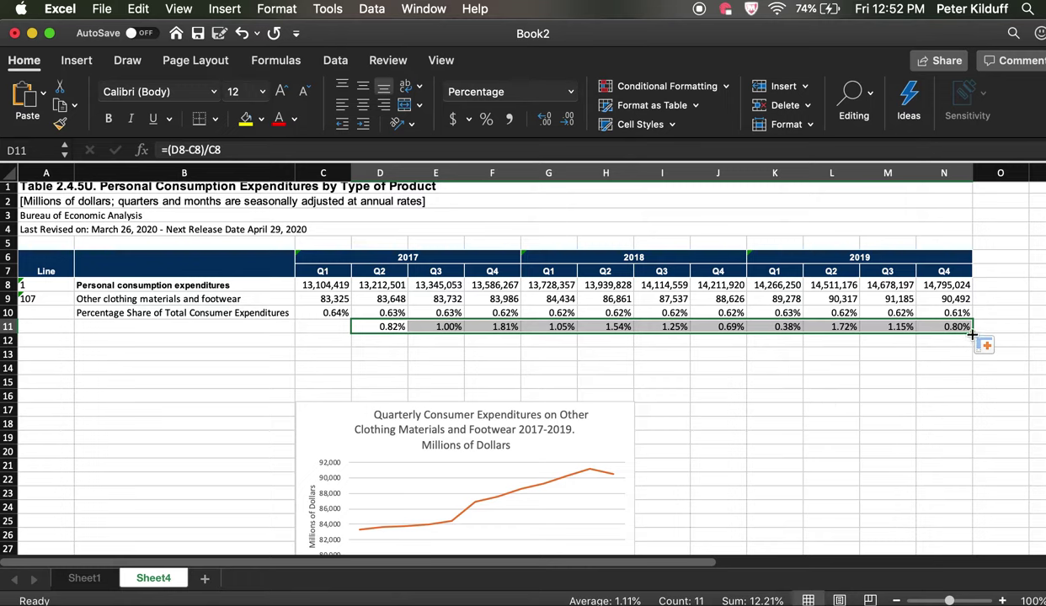
{"action": "left_click_drag", "start_coordinate": [972, 334], "coordinate": [971, 347]}
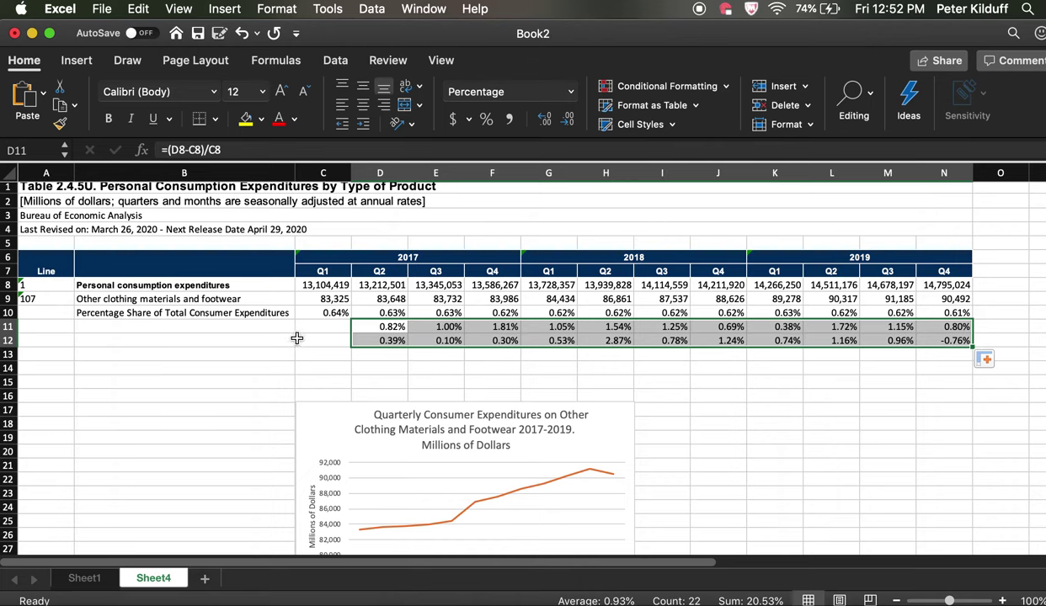
{"action": "double_click", "coordinate": [388, 340]}
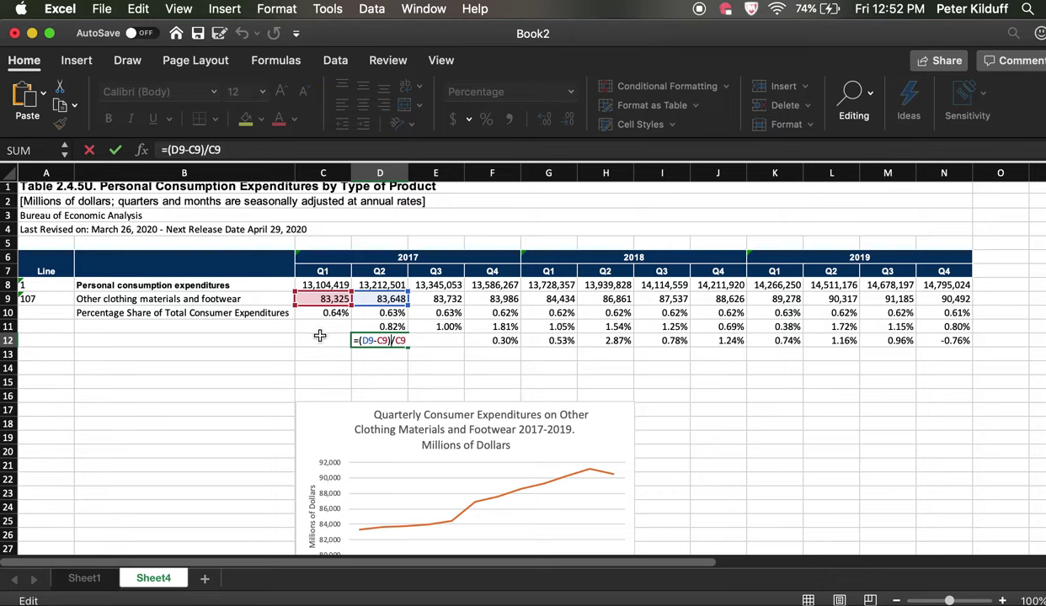
{"action": "key", "text": "Return"}
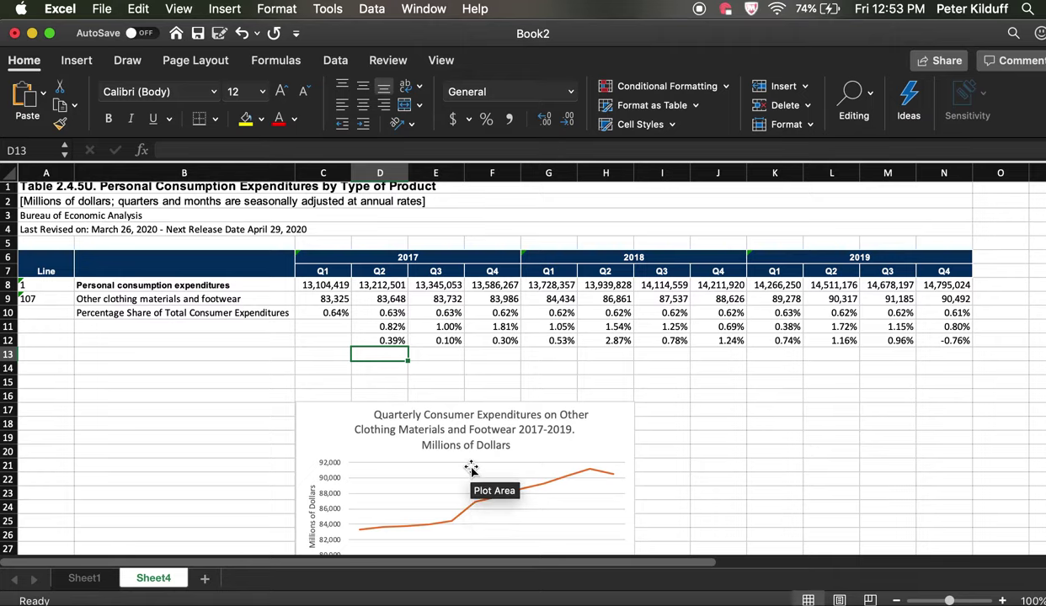
Scroll back so rows 2–12 and column A of the expenditure table show above the chart.
{"action": "scroll", "coordinate": [470, 447], "scroll_direction": "down", "scroll_amount": 2}
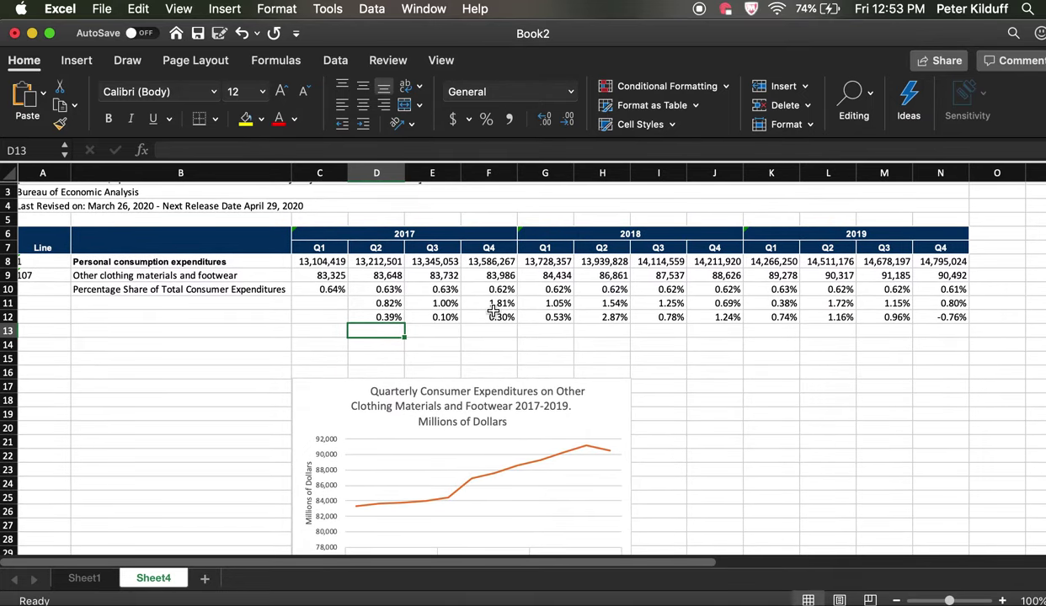
{"action": "mouse_move", "coordinate": [463, 484]}
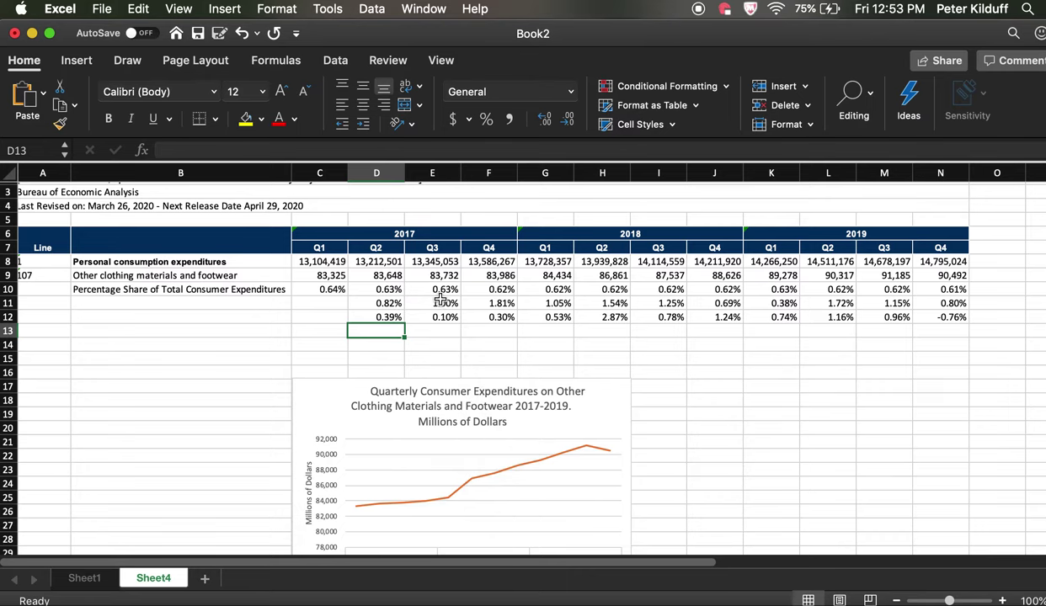
{"action": "scroll", "coordinate": [455, 495], "scroll_direction": "down", "scroll_amount": 5}
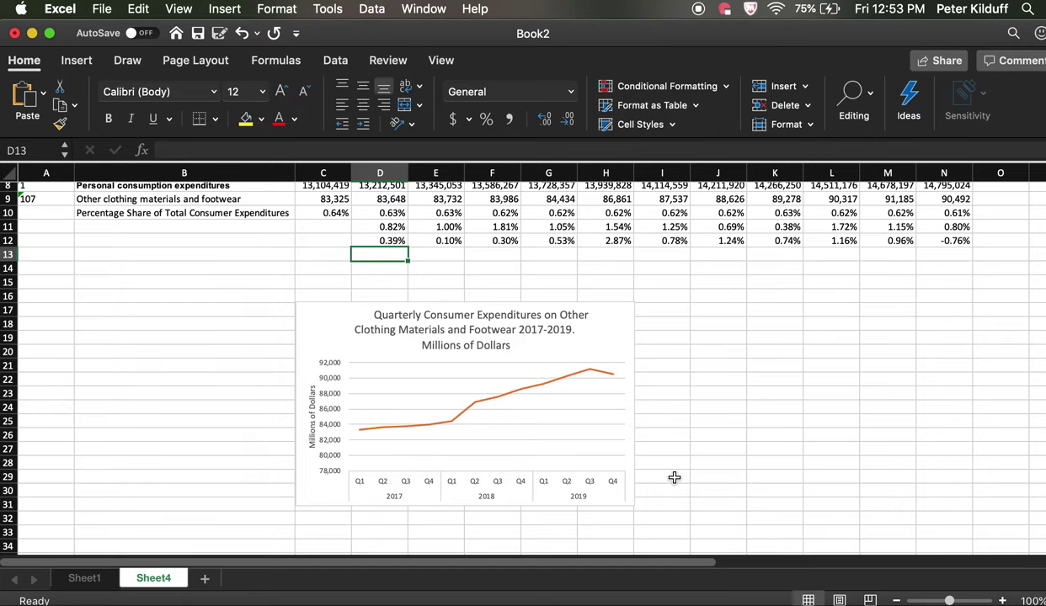
{"action": "scroll", "coordinate": [675, 477], "scroll_direction": "up", "scroll_amount": 5}
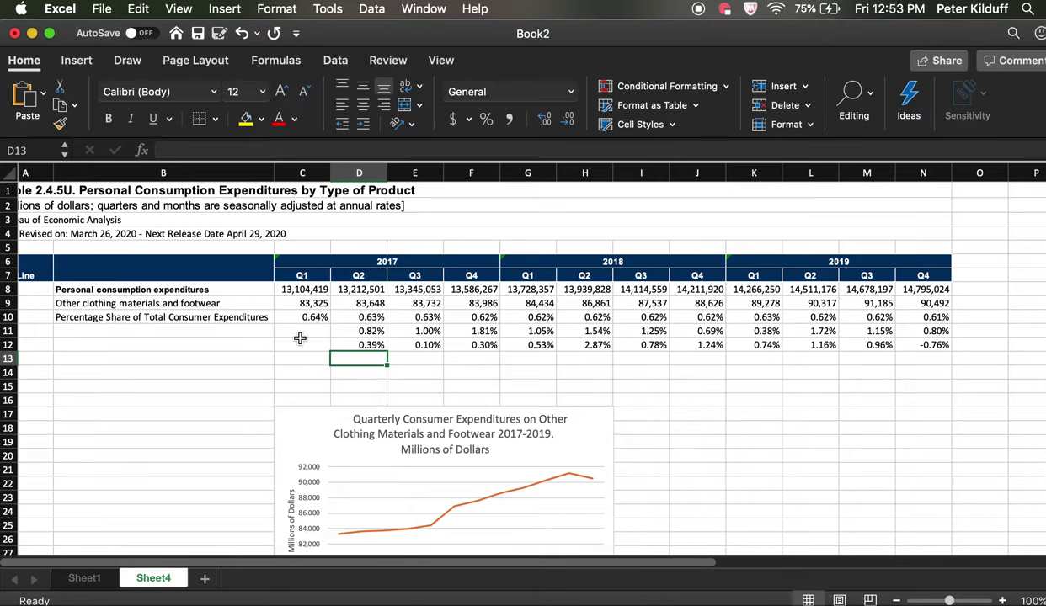
{"action": "scroll", "coordinate": [347, 421], "scroll_direction": "down", "scroll_amount": 3}
{"action": "scroll", "coordinate": [347, 422], "scroll_direction": "left", "scroll_amount": 1}
{"action": "scroll", "coordinate": [358, 409], "scroll_direction": "up", "scroll_amount": 2}
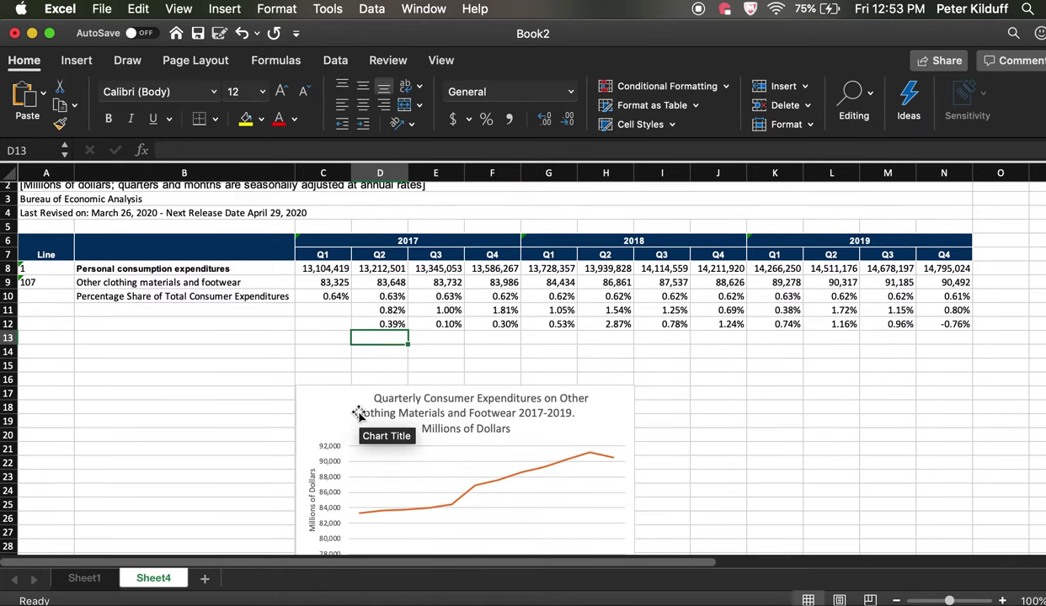
Enter 'Total PCE Quarterly Percentage Change' as the B11 label, fixing typos along the way.
{"action": "left_click", "coordinate": [242, 314]}
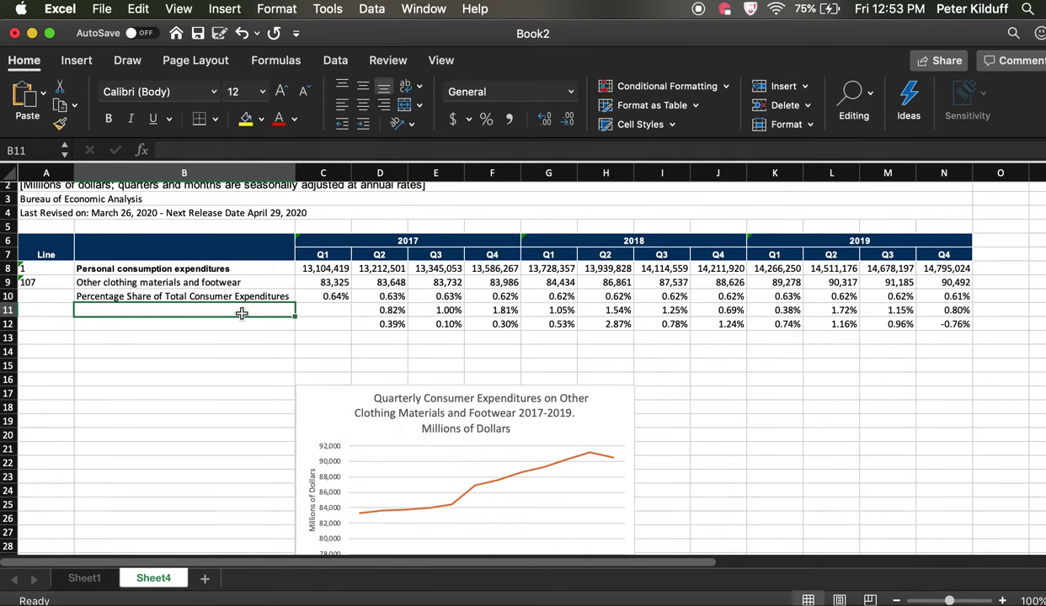
{"action": "type", "text": "A"}
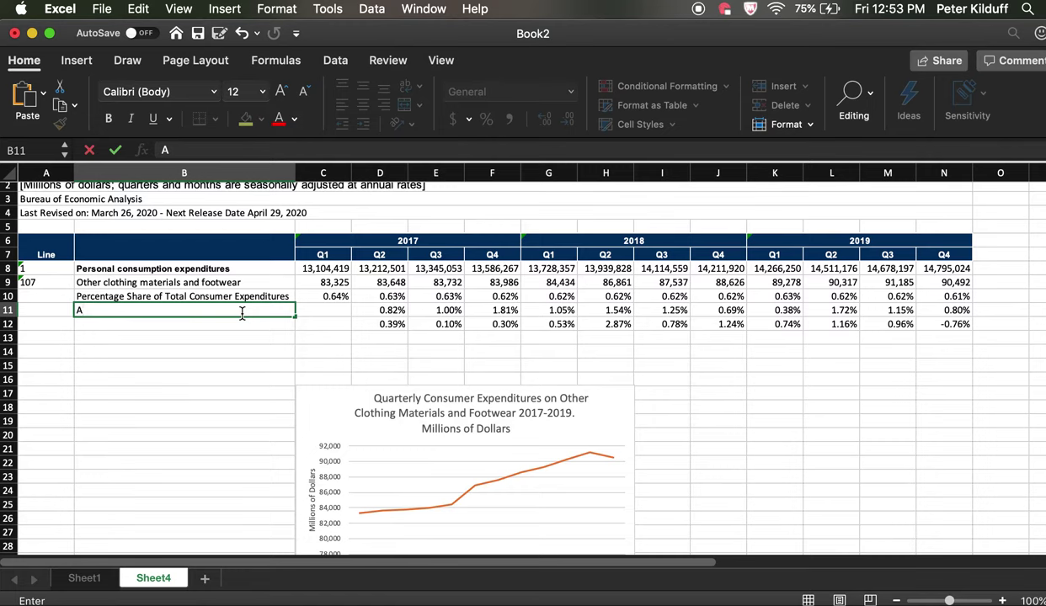
{"action": "type", "text": "nnual Per"}
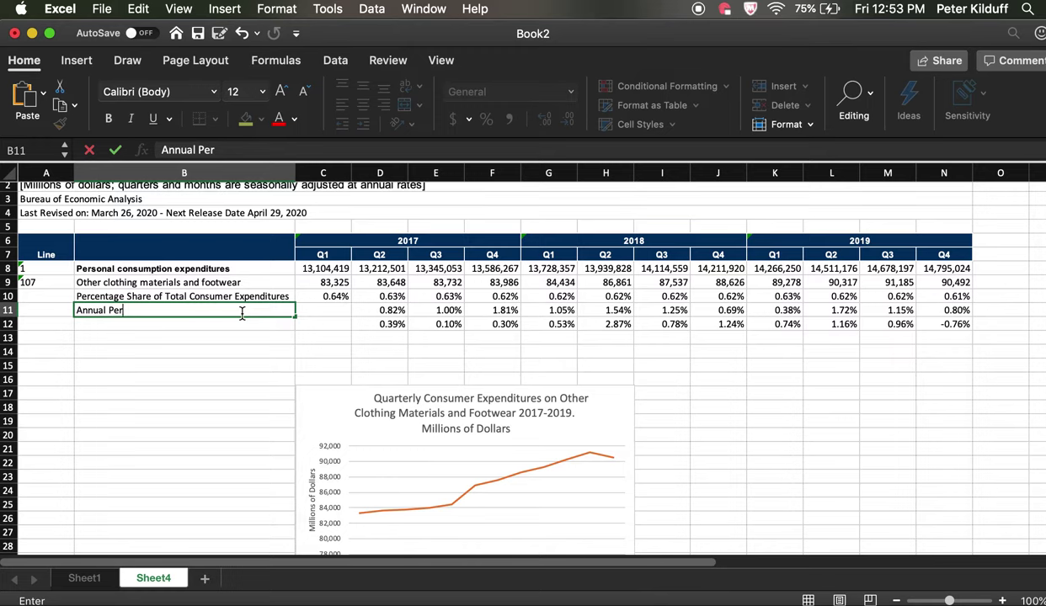
{"action": "key", "text": "BackSpace"}
{"action": "key", "text": "BackSpace"}
{"action": "key", "text": "BackSpace"}
{"action": "key", "text": "BackSpace"}
{"action": "key", "text": "BackSpace"}
{"action": "key", "text": "BackSpace"}
{"action": "key", "text": "BackSpace"}
{"action": "key", "text": "BackSpace"}
{"action": "key", "text": "BackSpace"}
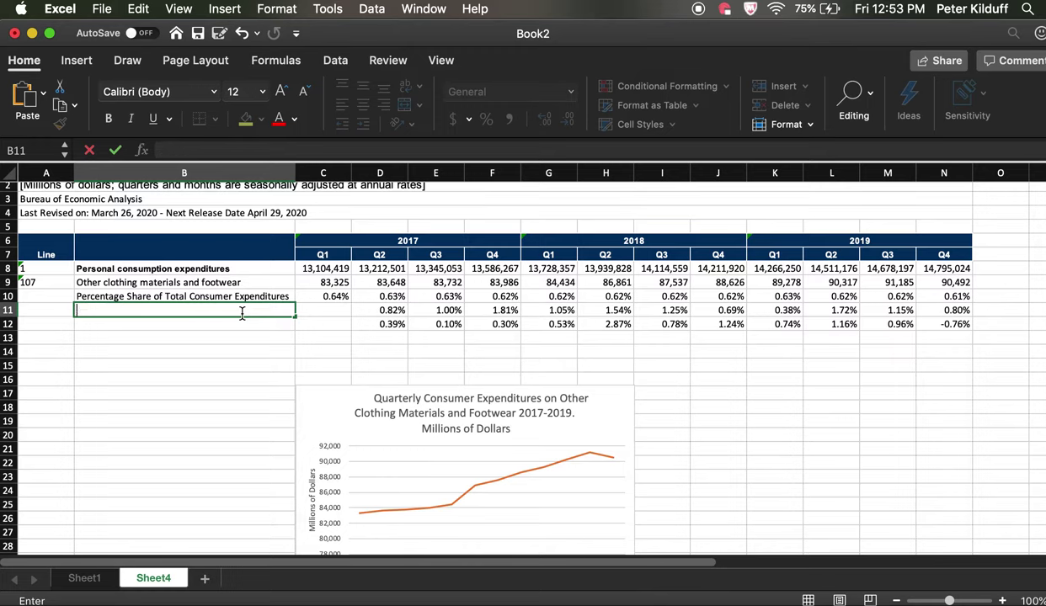
{"action": "type", "text": "Quarter"}
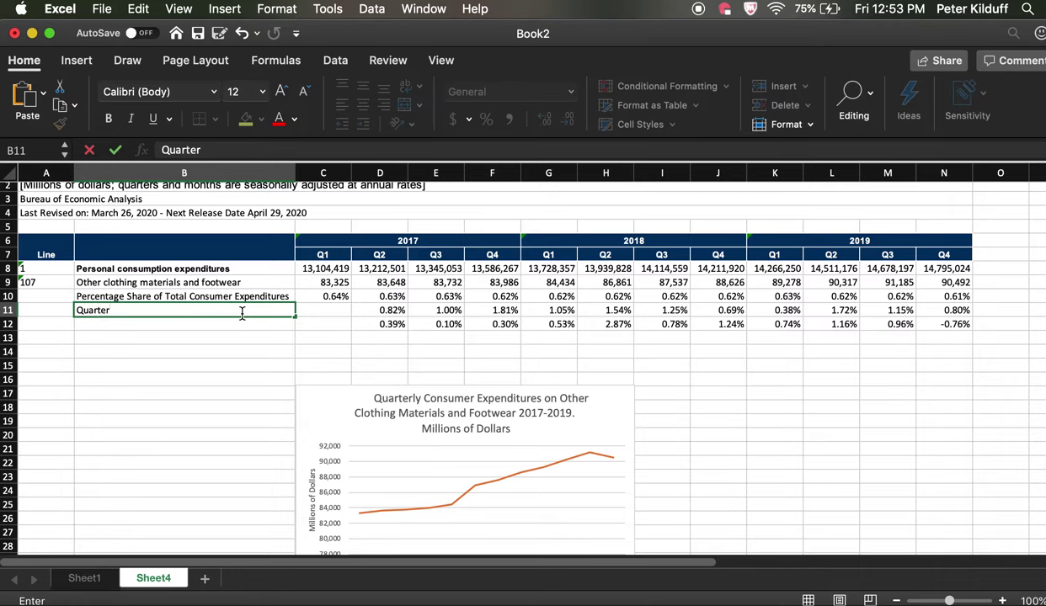
{"action": "type", "text": "ly Percentage Ch"}
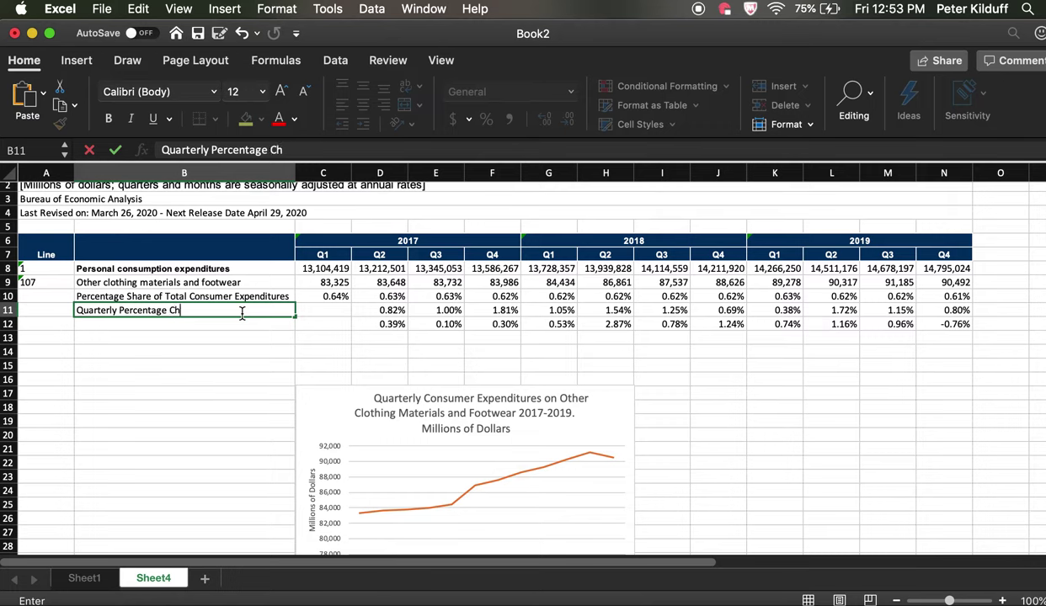
{"action": "type", "text": "ange"}
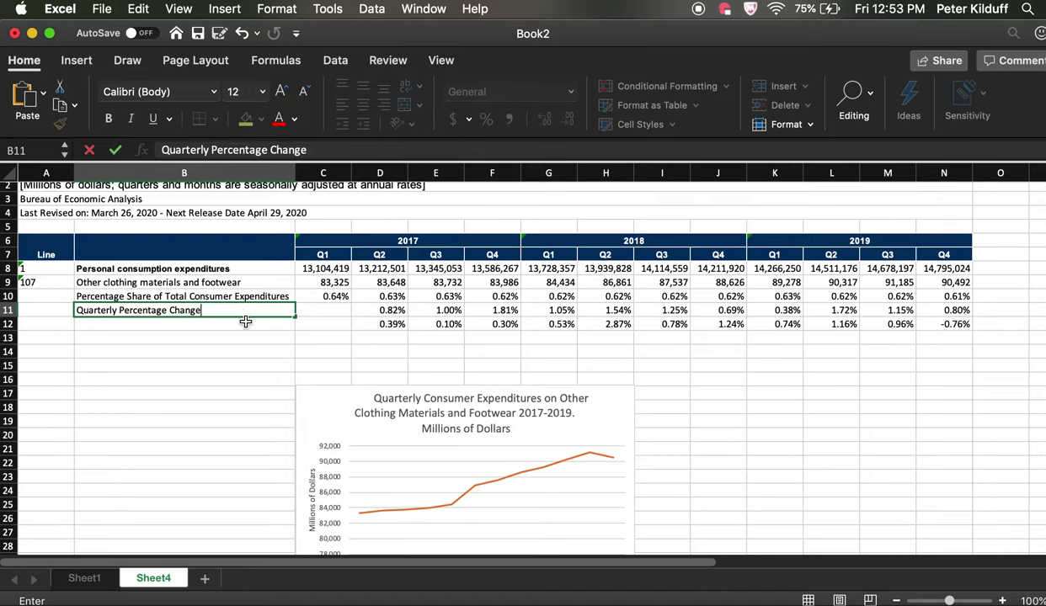
{"action": "left_click", "coordinate": [76, 311]}
{"action": "type", "text": "P"}
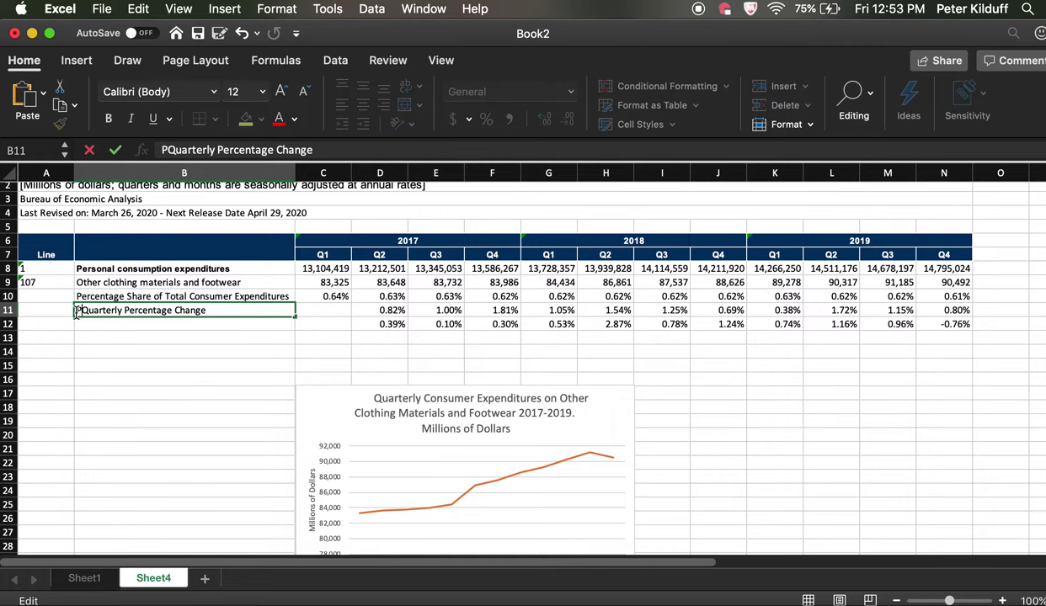
{"action": "type", "text": "CE"}
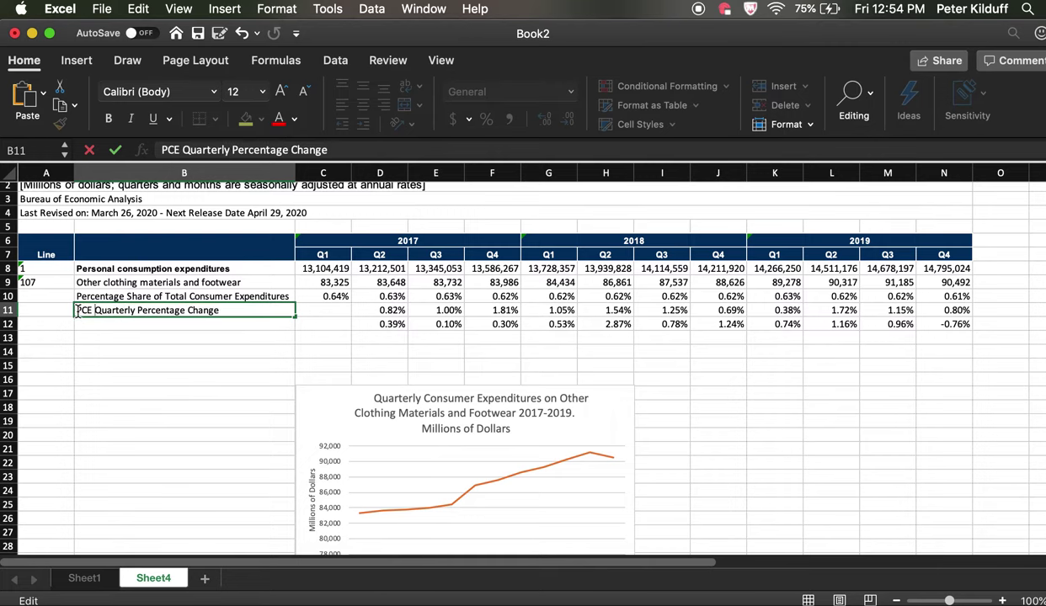
{"action": "type", "text": " Total"}
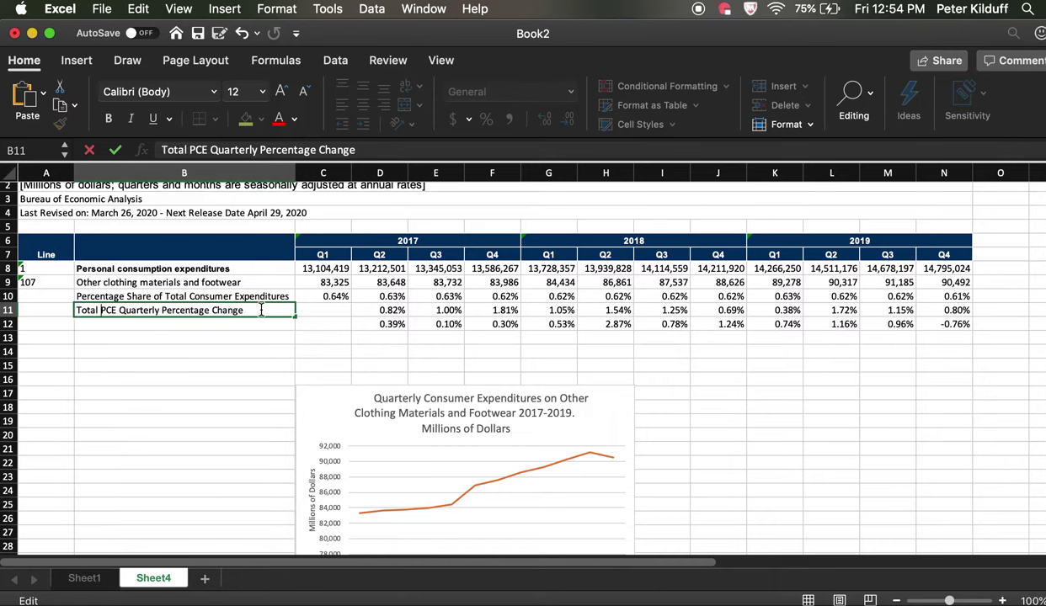
{"action": "left_click", "coordinate": [261, 310]}
Copy B11's label into B12 and reword it to 'PCE on Other Clothing & Footwear Quarterly Percentage Change'.
{"action": "left_click_drag", "start_coordinate": [261, 310], "coordinate": [72, 308]}
{"action": "key", "text": "super+c"}
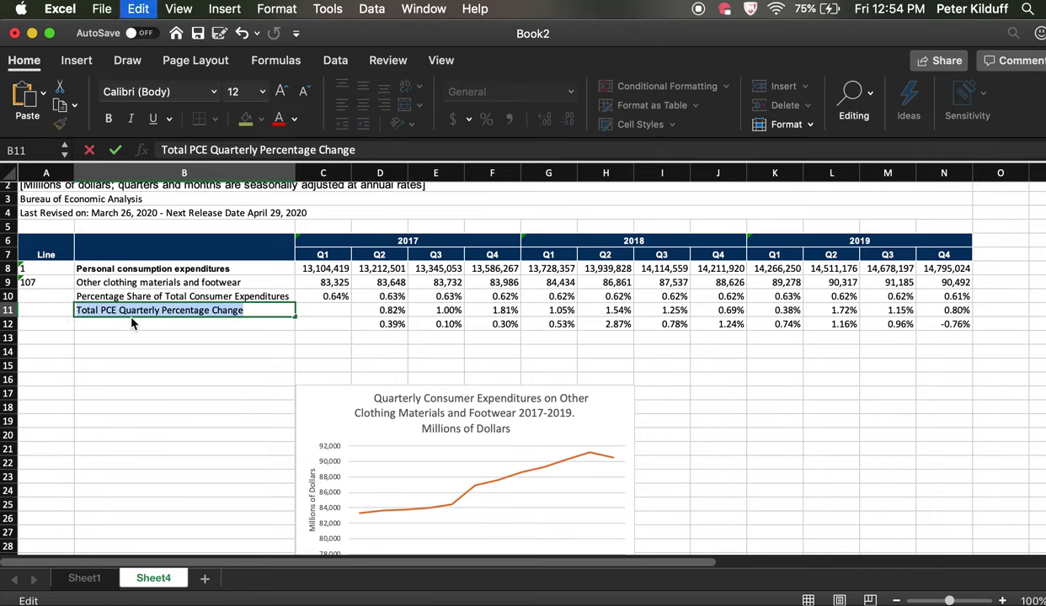
{"action": "left_click", "coordinate": [149, 325]}
{"action": "key", "text": "super+v"}
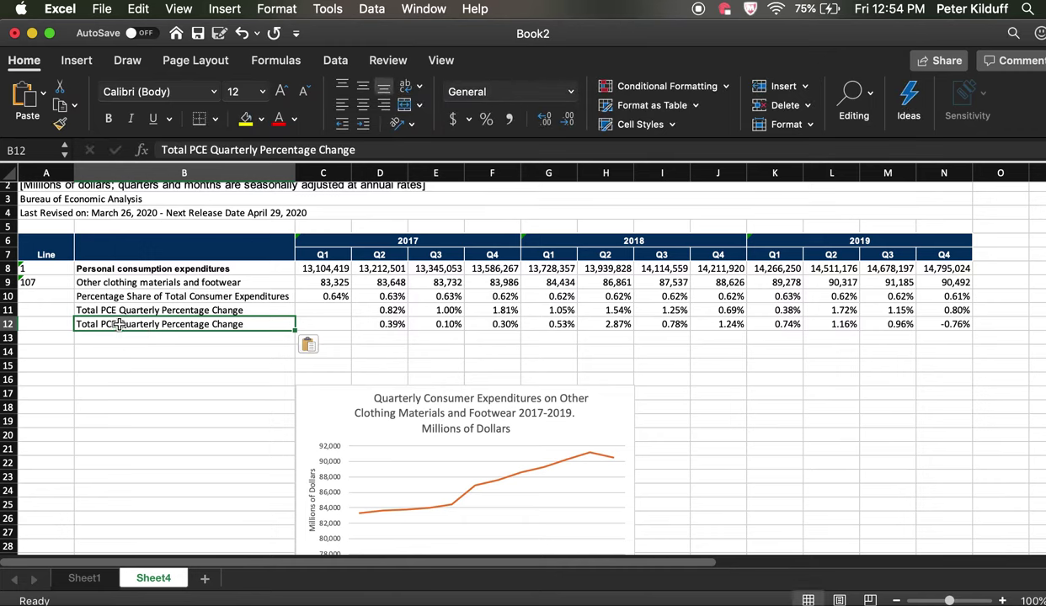
{"action": "double_click", "coordinate": [118, 325]}
{"action": "left_click_drag", "start_coordinate": [119, 325], "coordinate": [73, 324]}
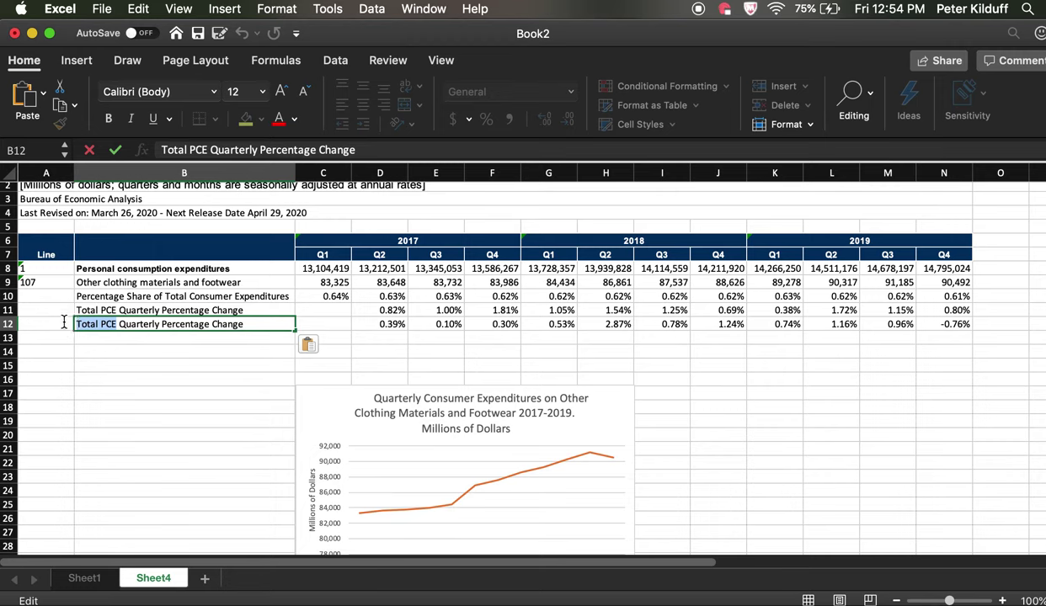
{"action": "type", "text": "PCE"}
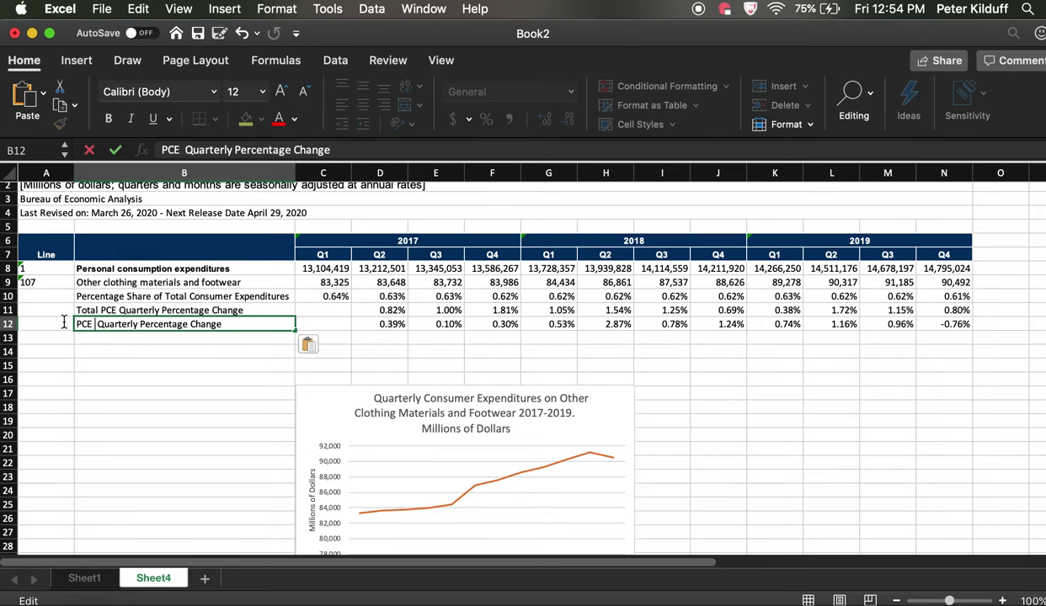
{"action": "type", "text": " on "}
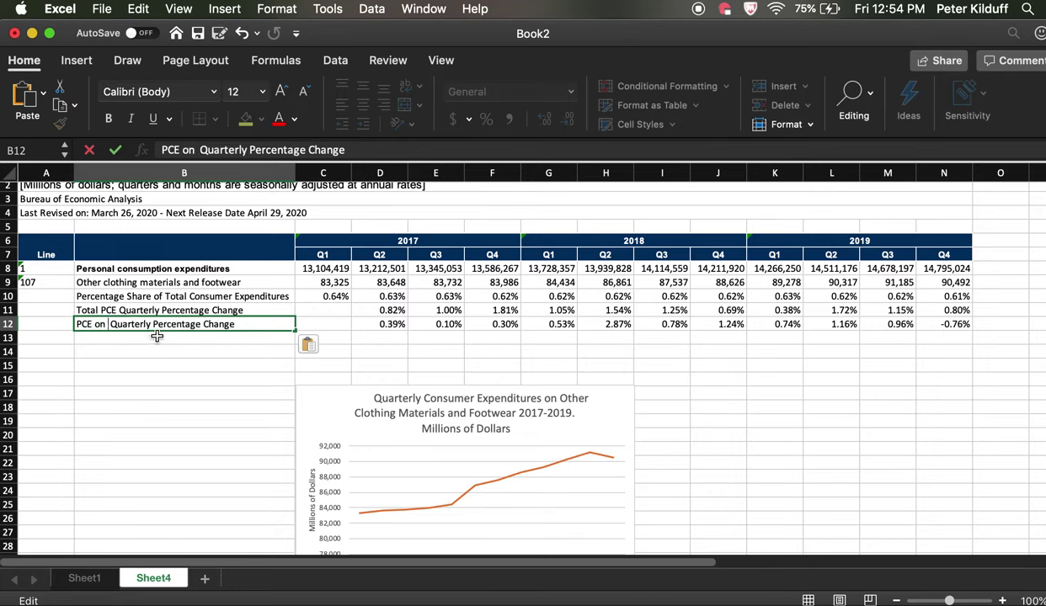
{"action": "type", "text": "Clothing"}
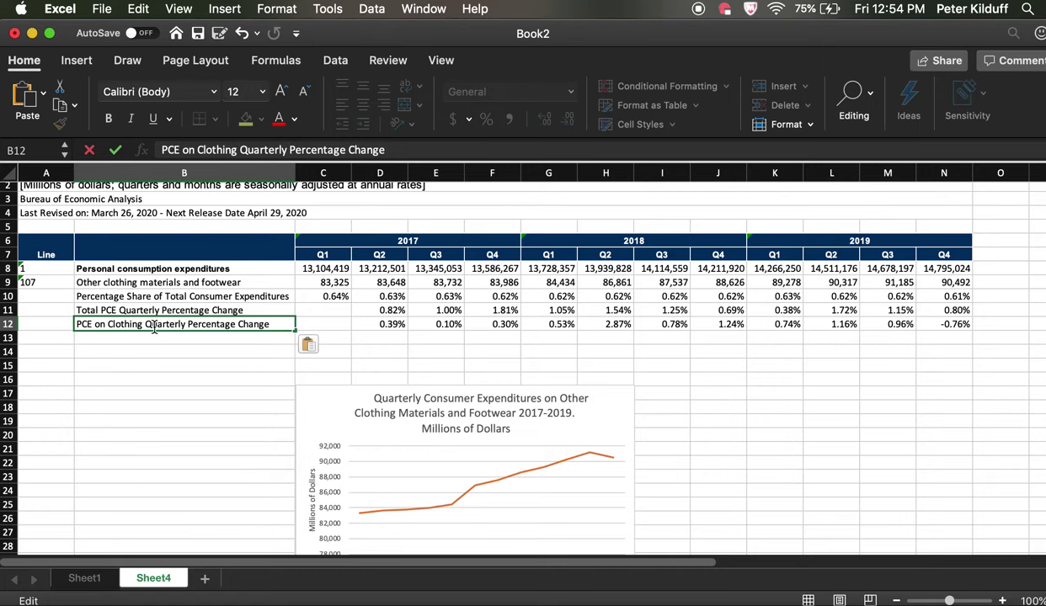
{"action": "left_click", "coordinate": [109, 325]}
{"action": "type", "text": "Other Clothing "}
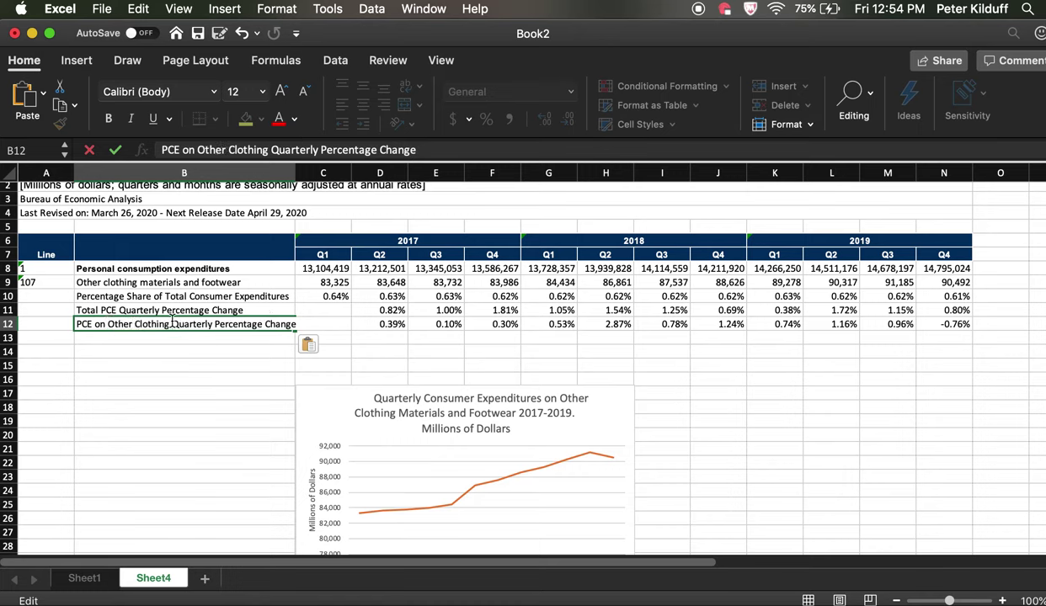
{"action": "type", "text": "& footwe"}
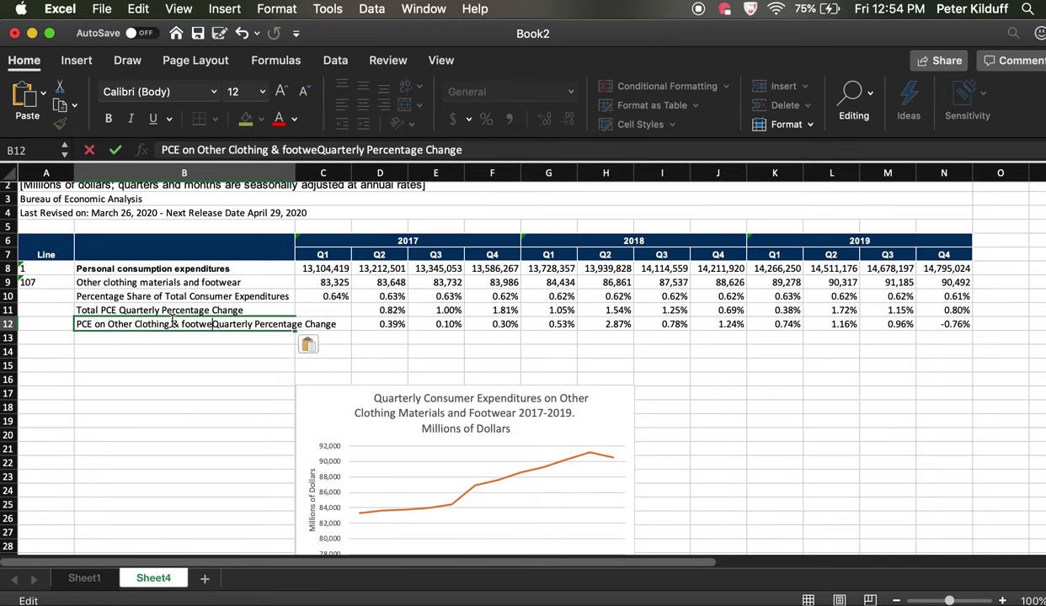
{"action": "type", "text": "ar"}
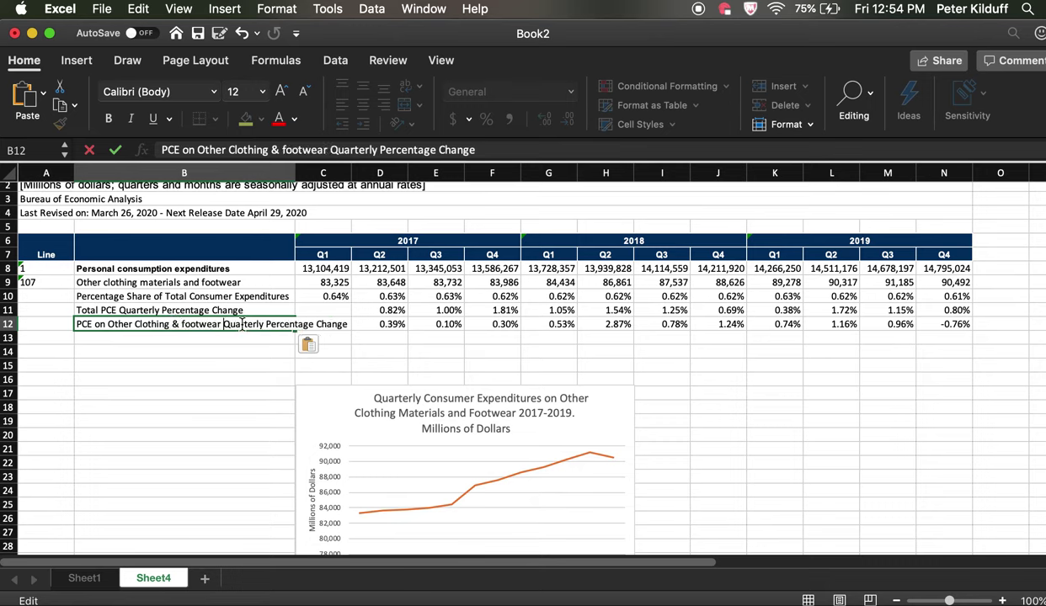
{"action": "left_click", "coordinate": [184, 325]}
{"action": "key", "text": "Delete"}
{"action": "type", "text": "F"}
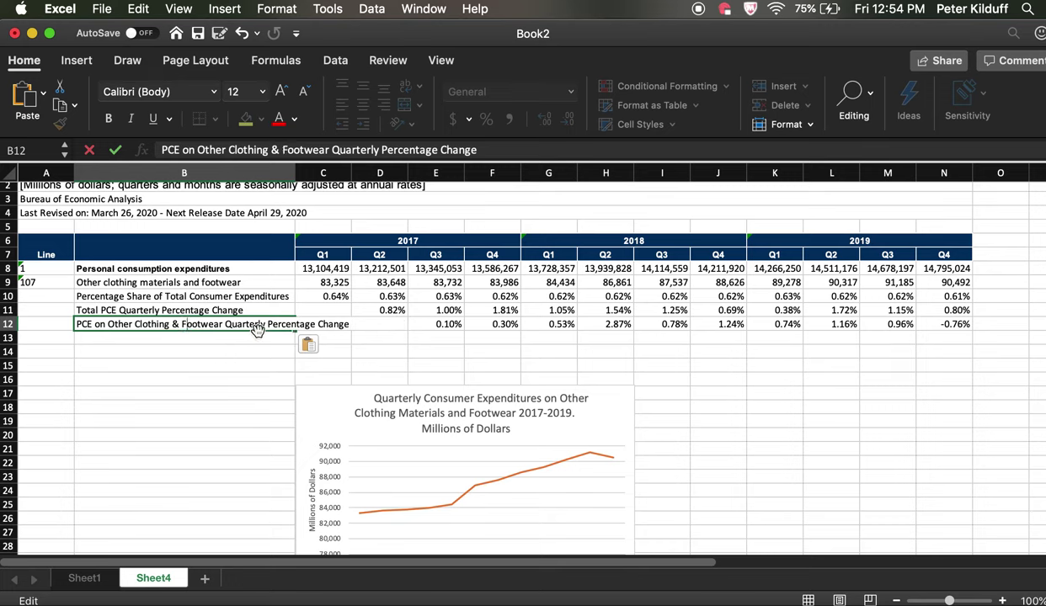
Replace 'Percentage' with '%' in both the B11 and B12 change labels.
{"action": "left_click", "coordinate": [188, 310]}
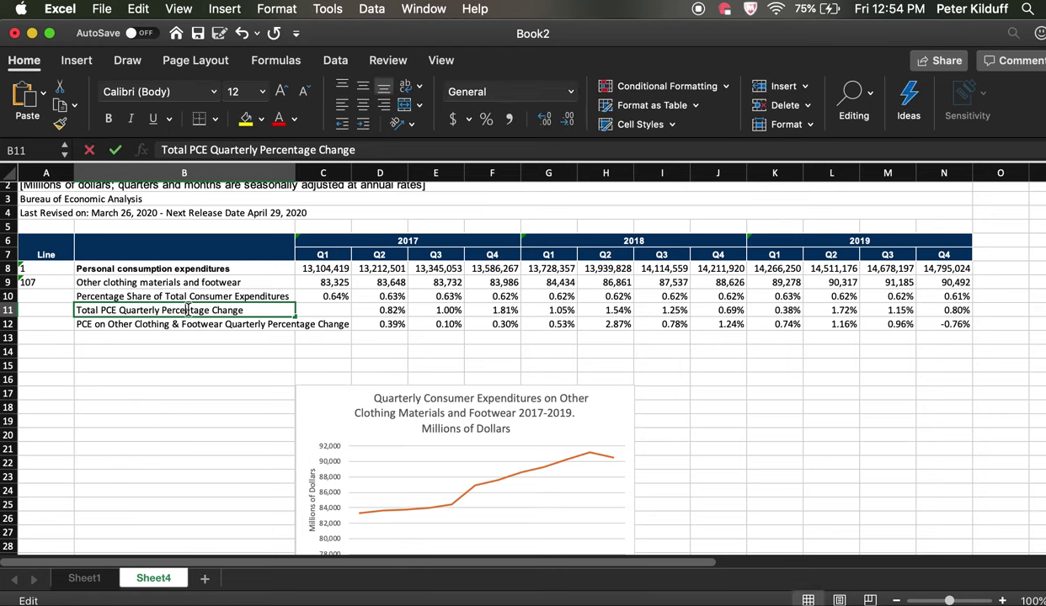
{"action": "double_click", "coordinate": [188, 310]}
{"action": "double_click", "coordinate": [188, 310]}
{"action": "type", "text": "%"}
{"action": "key", "text": "Return"}
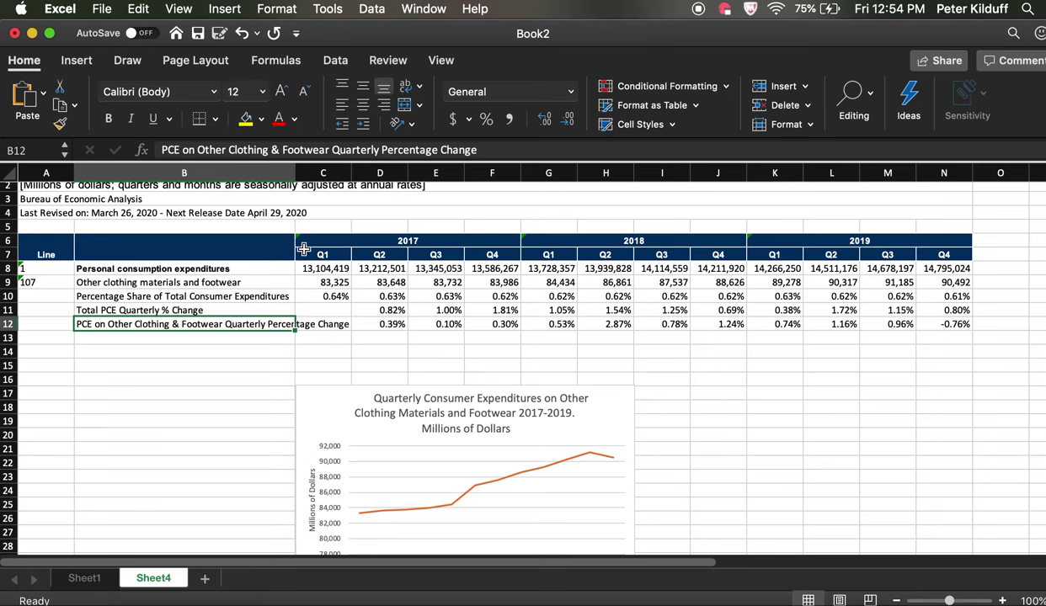
{"action": "double_click", "coordinate": [396, 149]}
{"action": "type", "text": "%"}
{"action": "key", "text": "Return"}
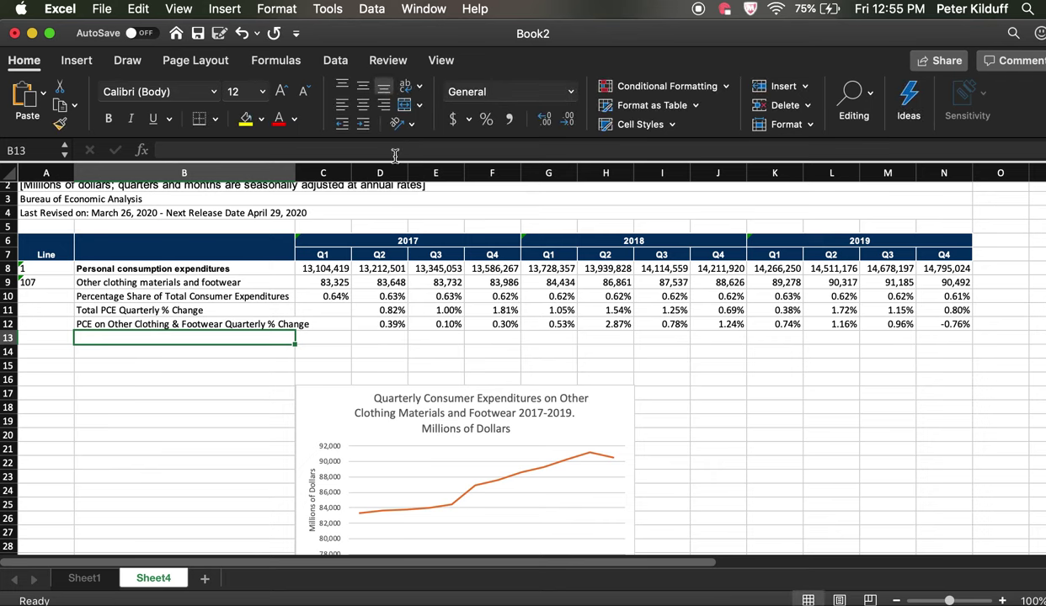
Widen column B so both quarterly % change labels fit.
{"action": "left_click_drag", "start_coordinate": [295, 172], "coordinate": [313, 175]}
{"action": "left_click", "coordinate": [279, 376]}
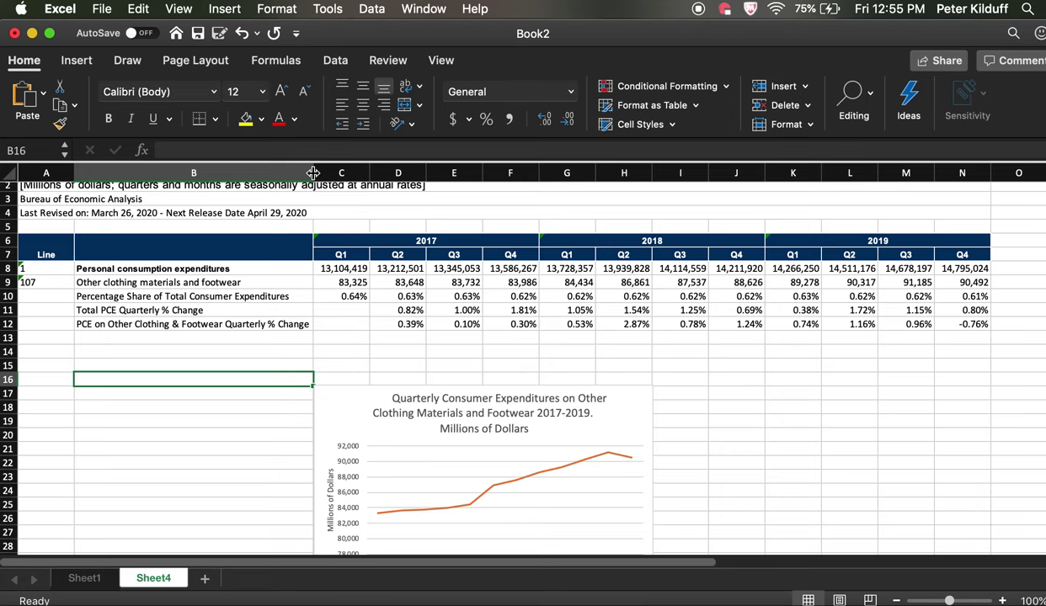
{"action": "scroll", "coordinate": [258, 422], "scroll_direction": "down", "scroll_amount": 1}
{"action": "scroll", "coordinate": [258, 422], "scroll_direction": "down", "scroll_amount": 1}
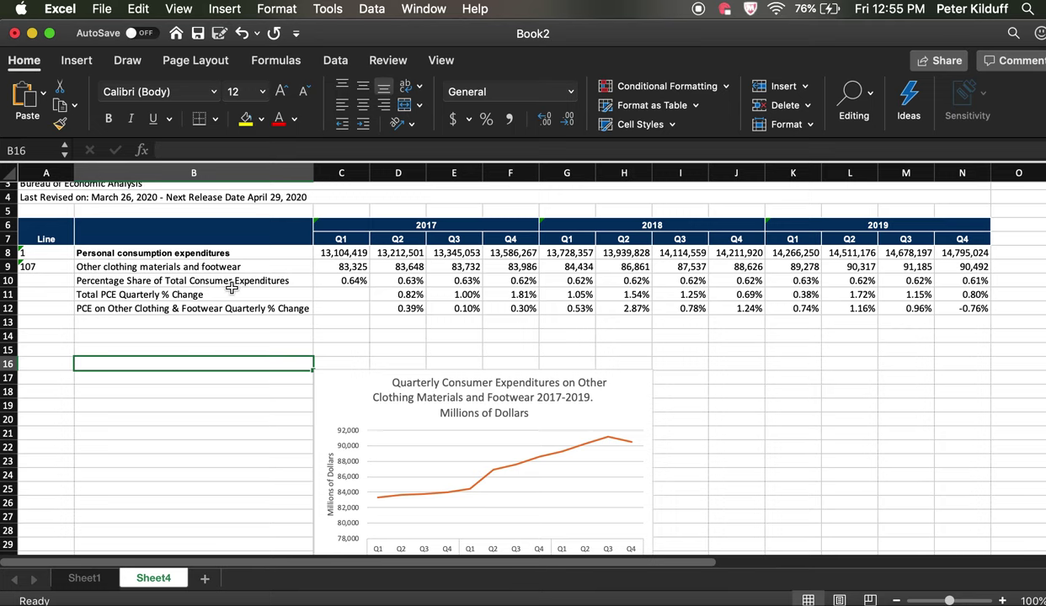
{"action": "scroll", "coordinate": [324, 358], "scroll_direction": "down", "scroll_amount": 3}
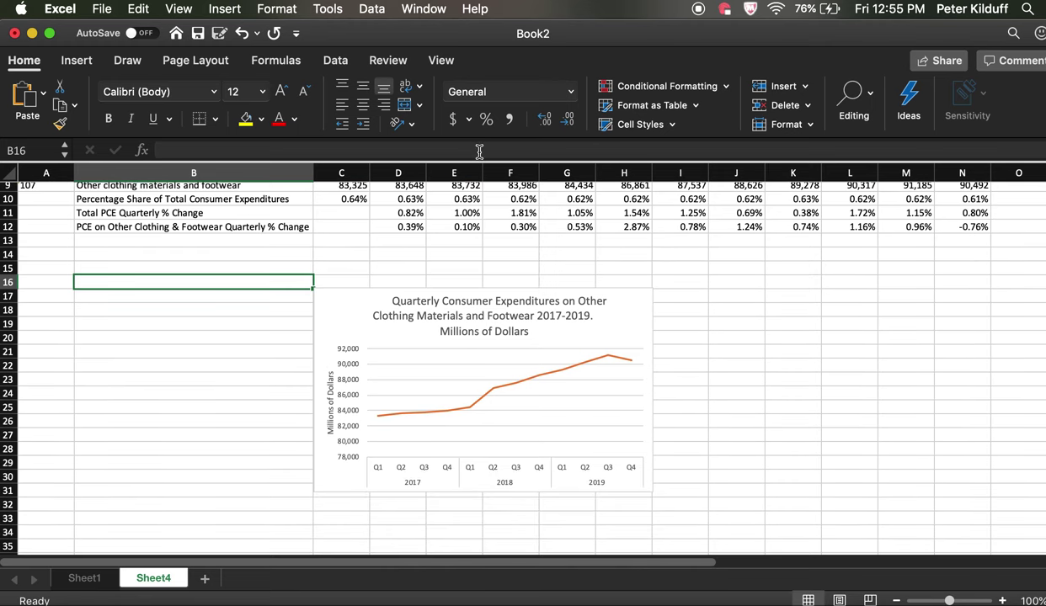